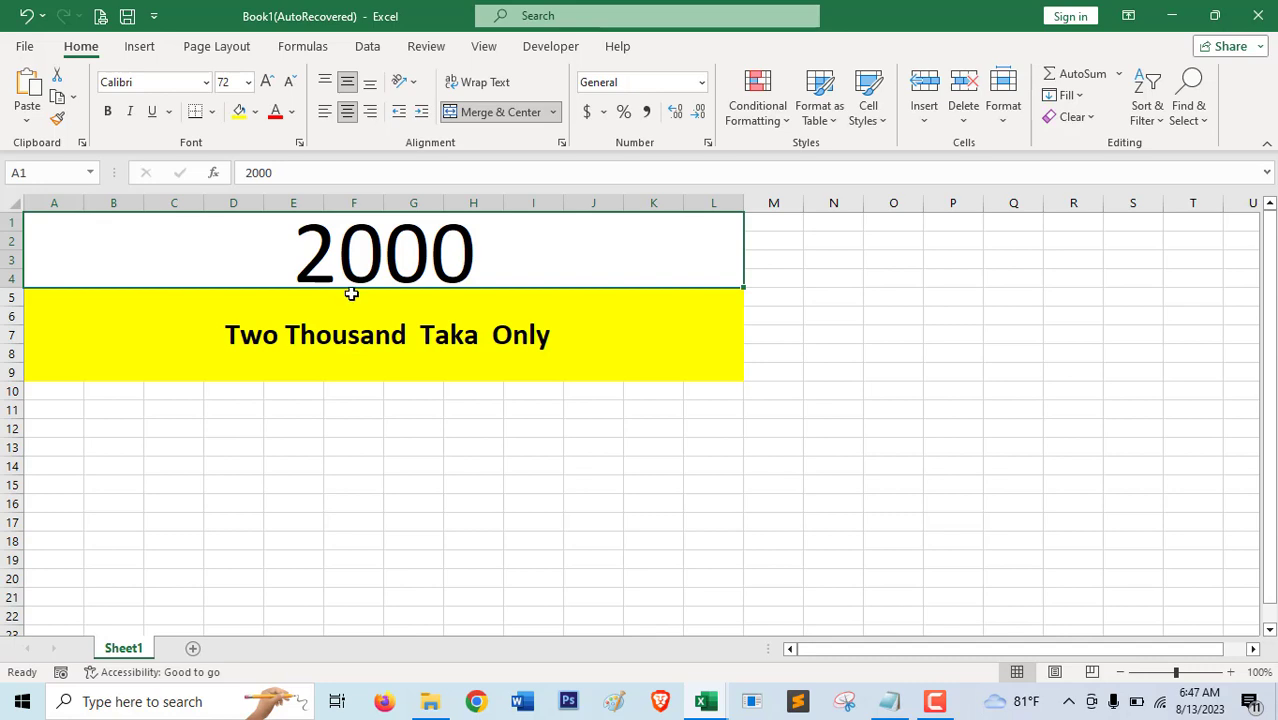
Enter 1500 and then 1850 in the merged amount cell A1 to test the conversion to words
{"action": "type", "text": "1500"}
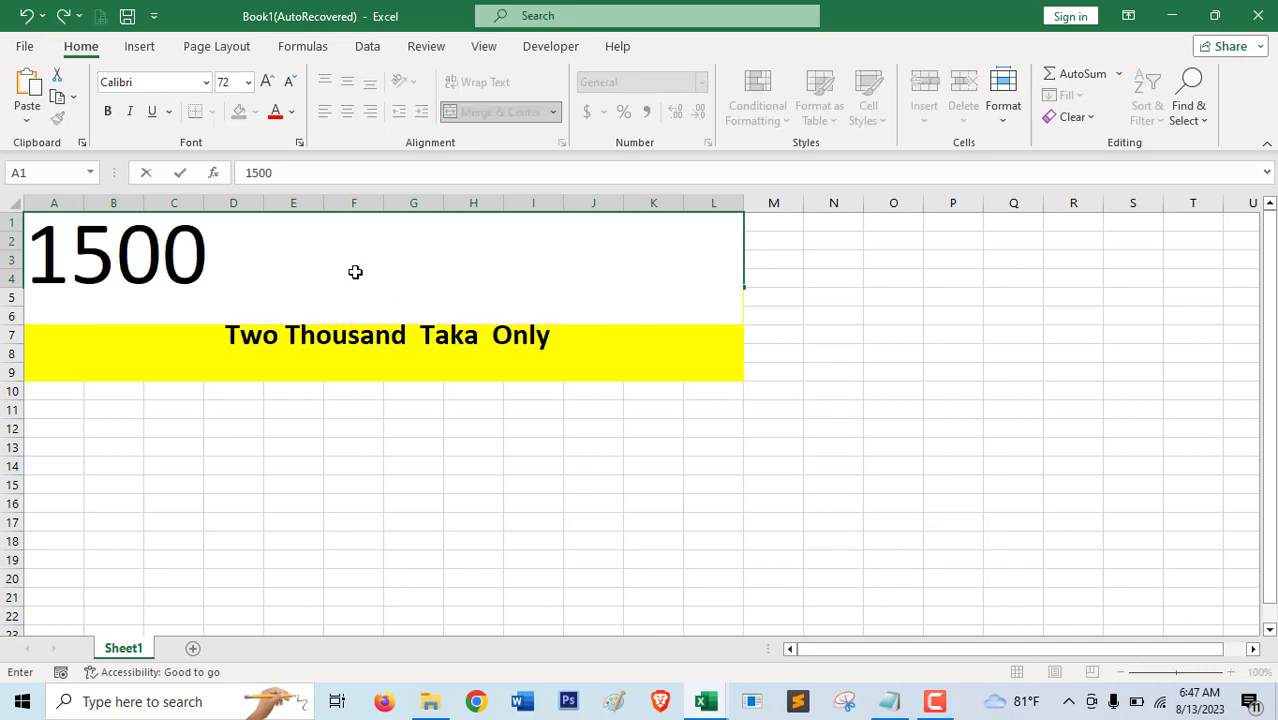
{"action": "left_click", "coordinate": [390, 386]}
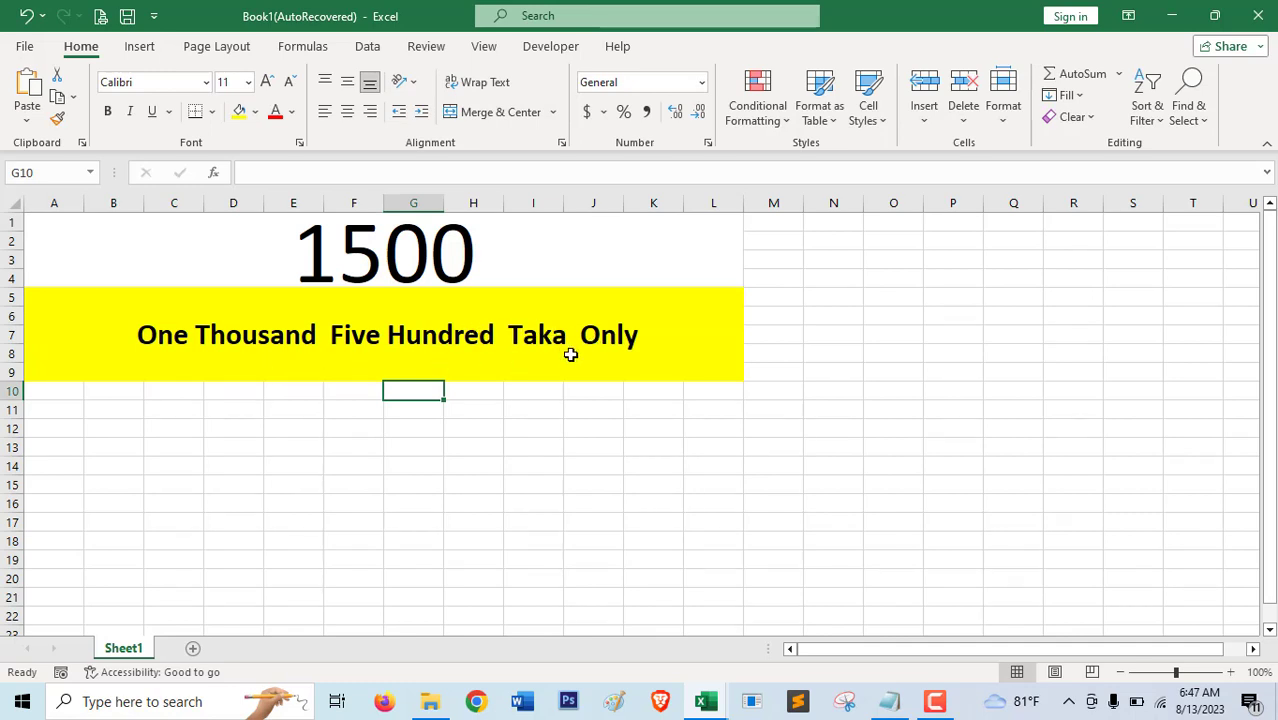
{"action": "left_click", "coordinate": [422, 263]}
{"action": "type", "text": "1"}
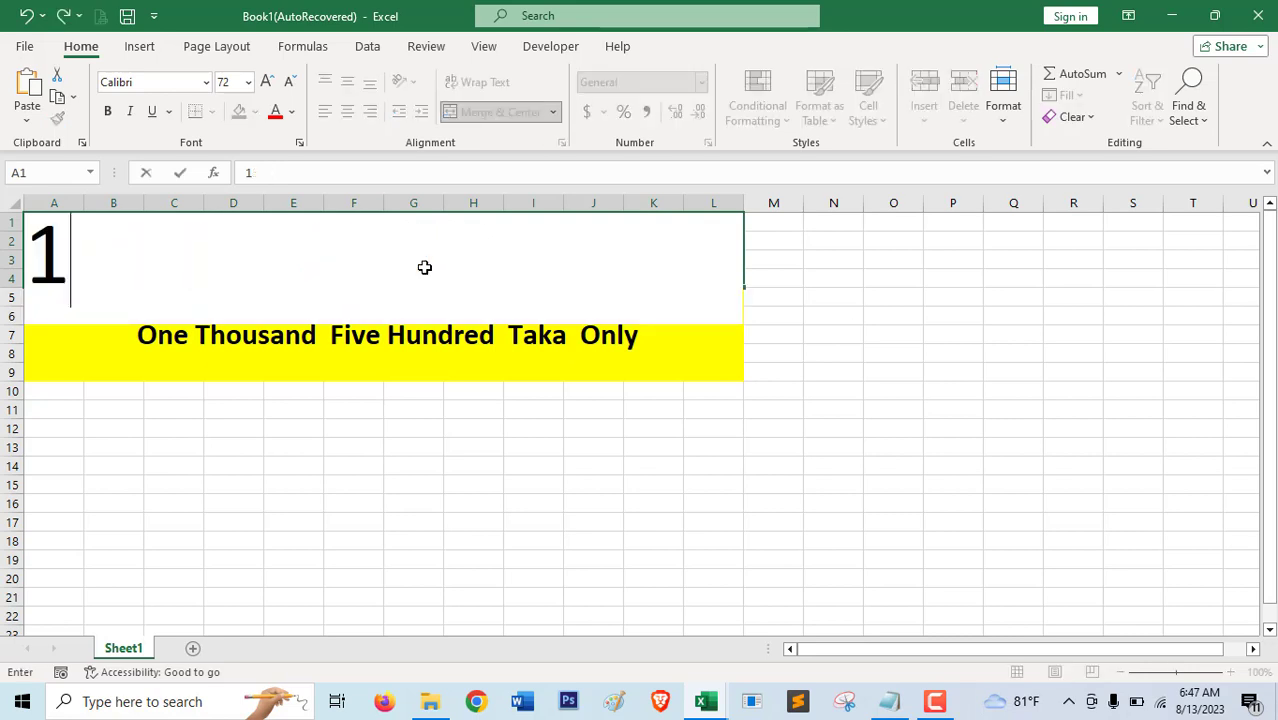
{"action": "type", "text": "850"}
{"action": "left_click", "coordinate": [494, 486]}
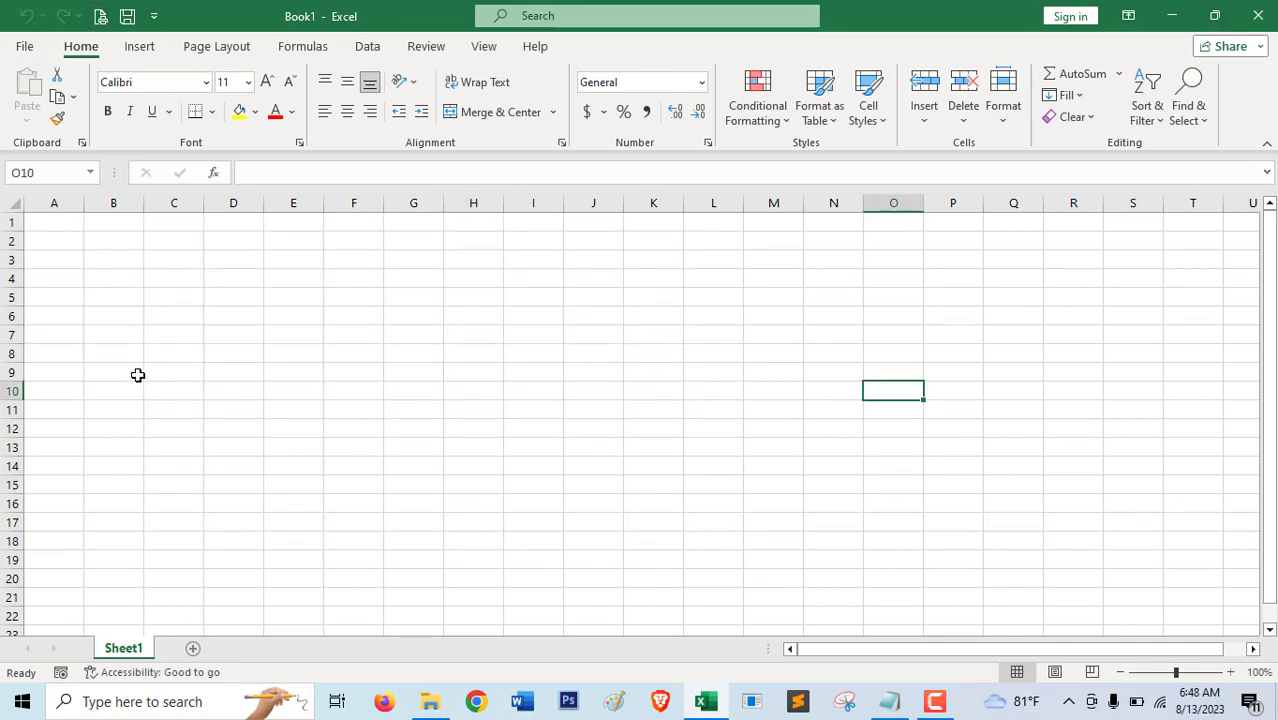
Merge and center A1:J3 with font size 20, and merge and center A4:J6 in the blank workbook
{"action": "left_click_drag", "start_coordinate": [52, 226], "coordinate": [610, 254]}
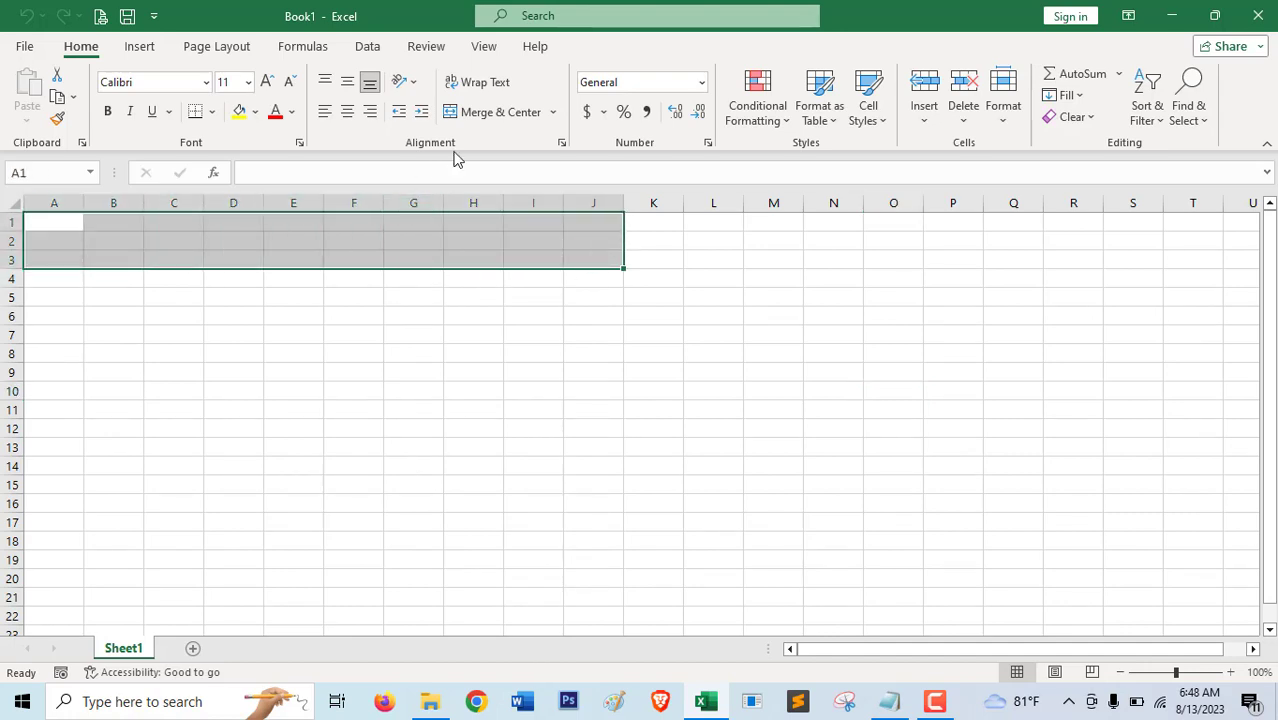
{"action": "left_click", "coordinate": [500, 115]}
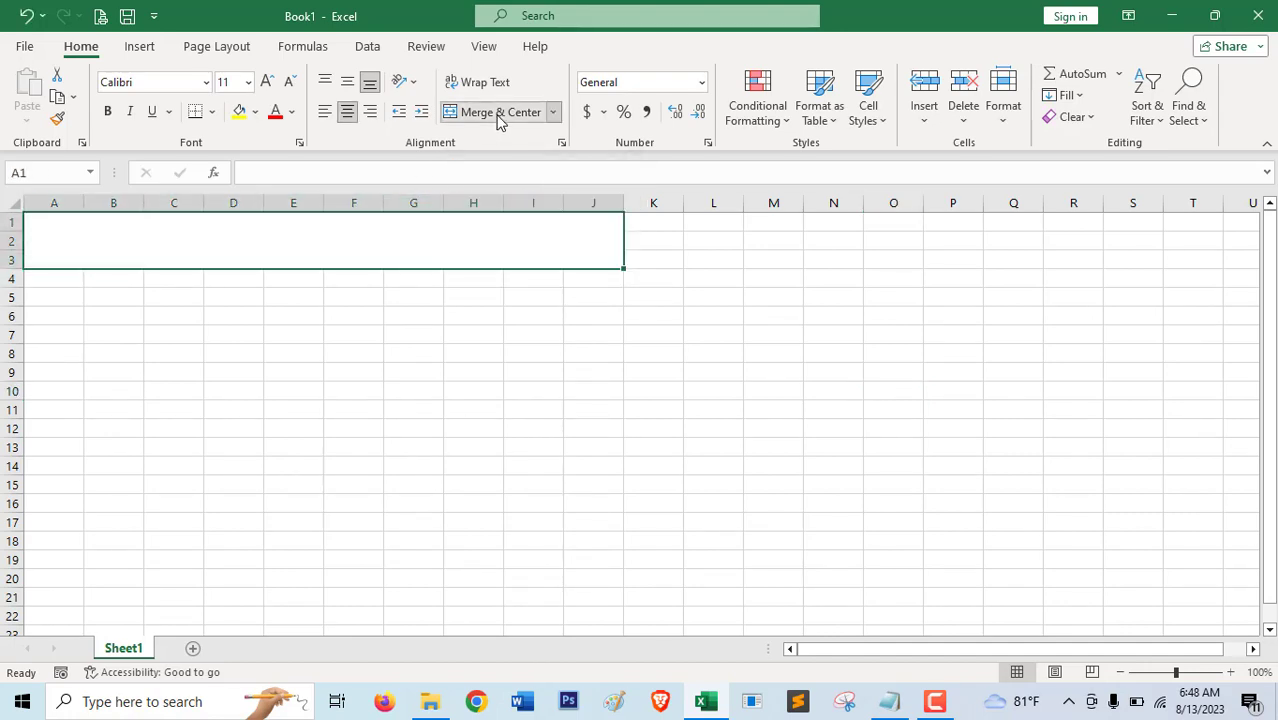
{"action": "left_click", "coordinate": [248, 84]}
{"action": "left_click", "coordinate": [235, 278]}
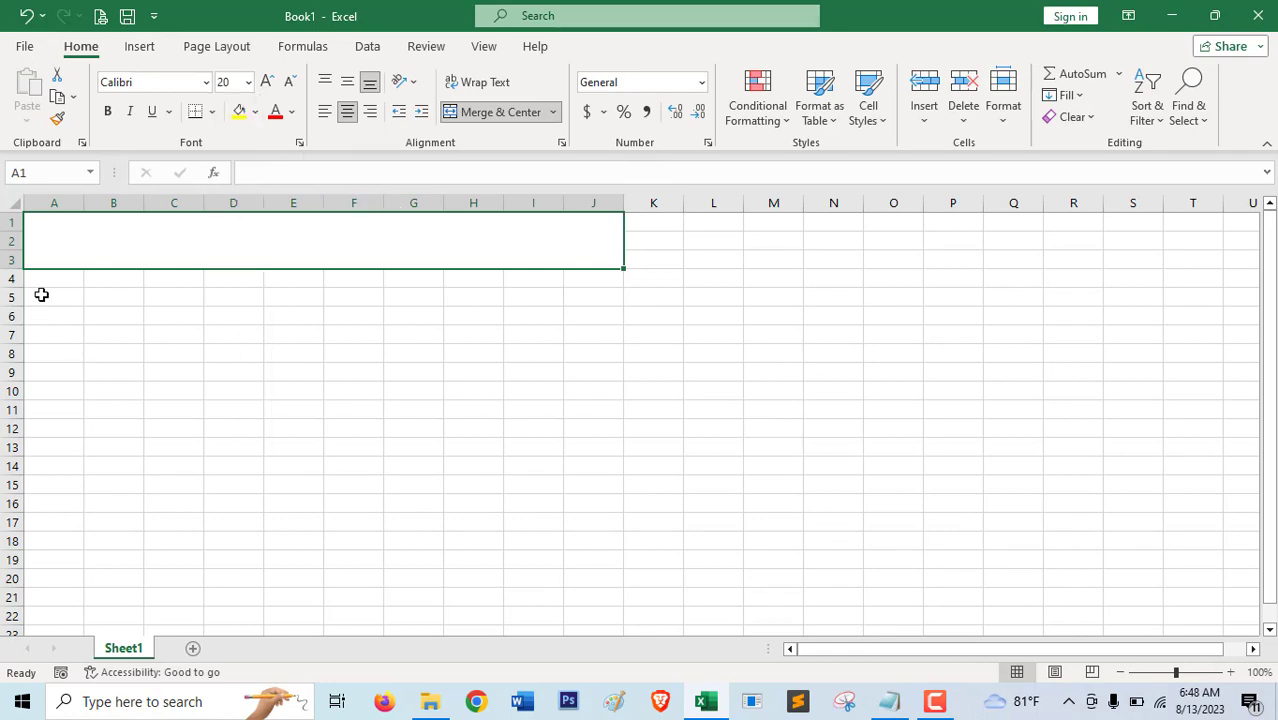
{"action": "left_click_drag", "start_coordinate": [43, 280], "coordinate": [601, 314]}
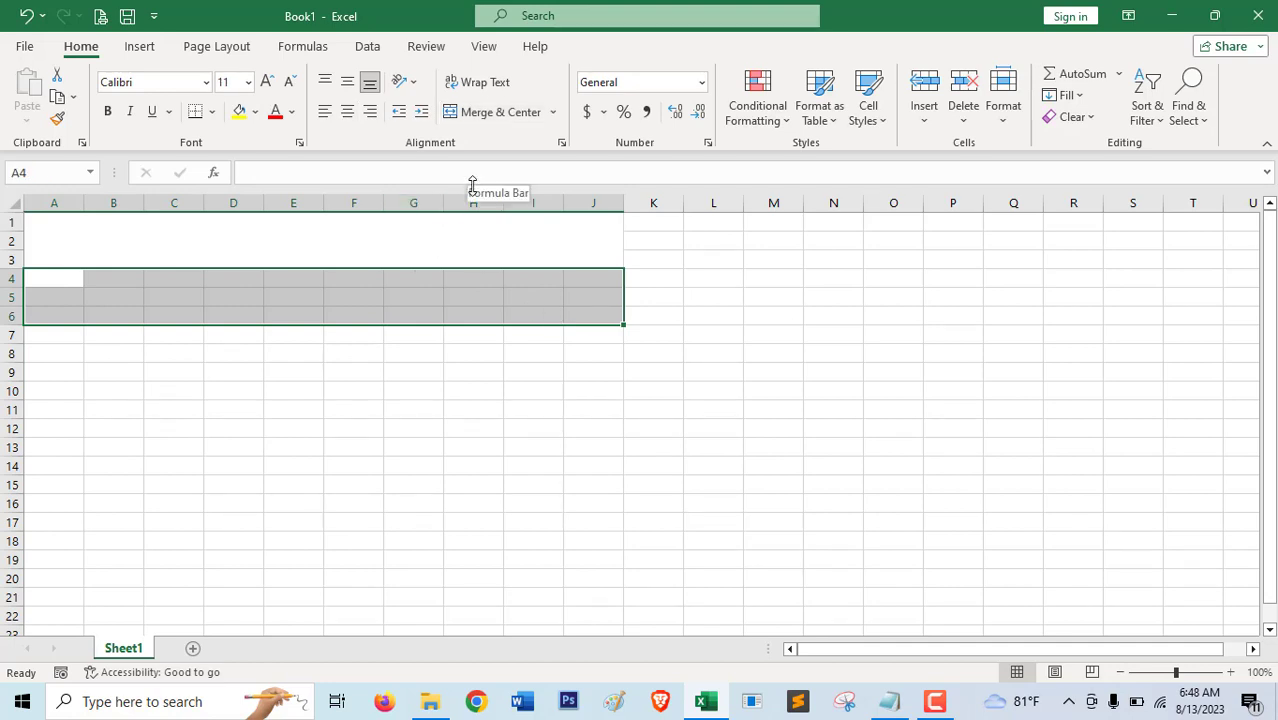
{"action": "left_click", "coordinate": [488, 112]}
Enter 1500 in the merged cell A1
{"action": "left_click", "coordinate": [352, 239]}
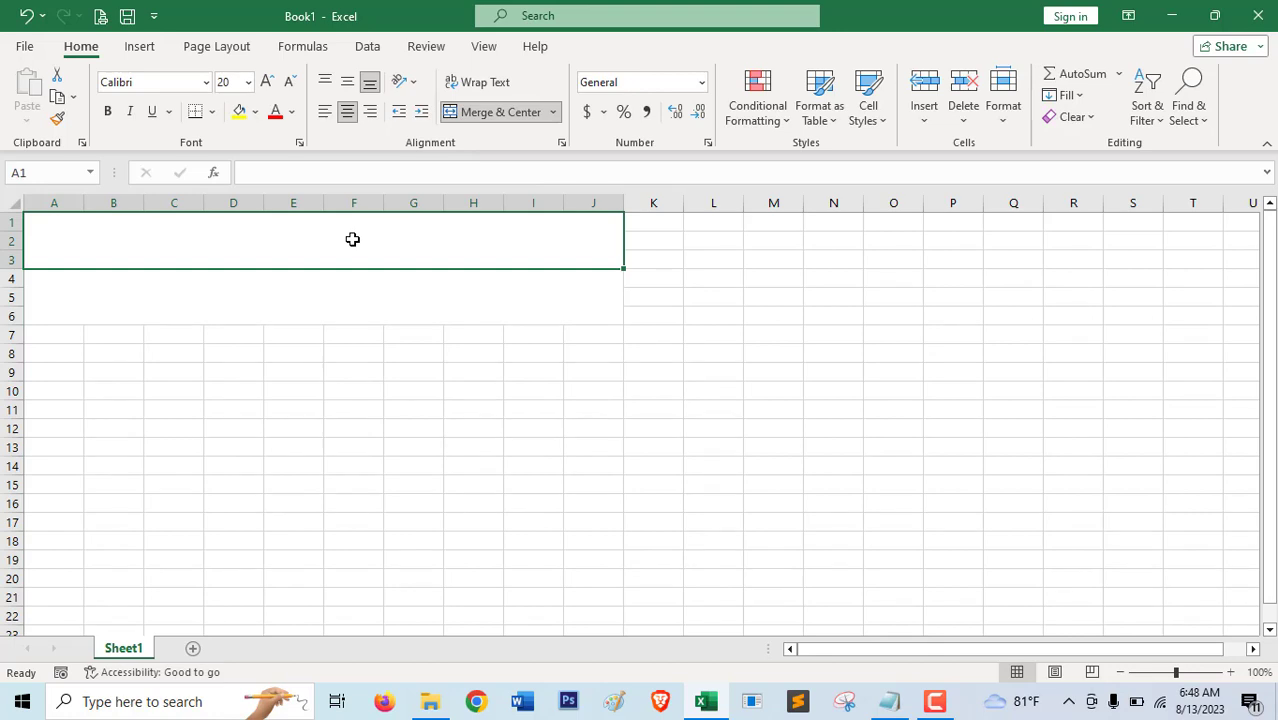
{"action": "type", "text": "1500"}
{"action": "key", "text": "Return"}
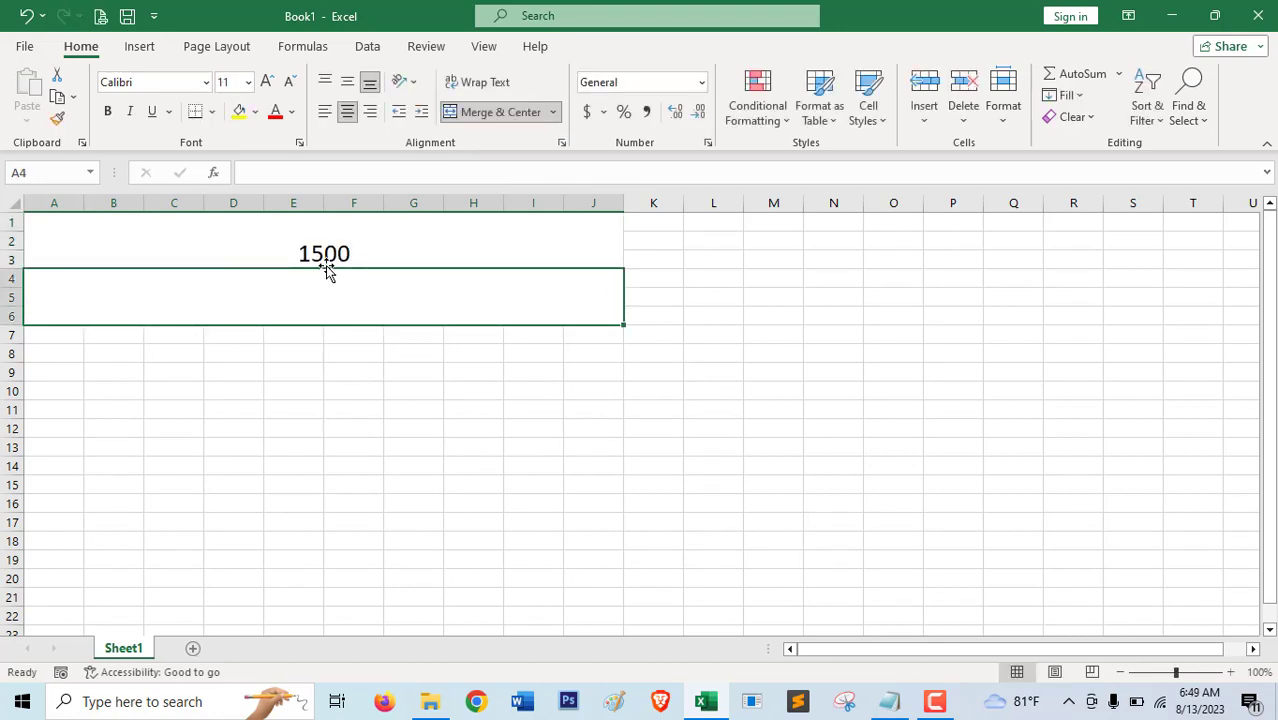
Middle-align both merged blocks vertically and fill the A4:J6 block with yellow
{"action": "left_click_drag", "start_coordinate": [323, 263], "coordinate": [345, 285]}
{"action": "left_click", "coordinate": [347, 82]}
{"action": "left_click", "coordinate": [328, 307]}
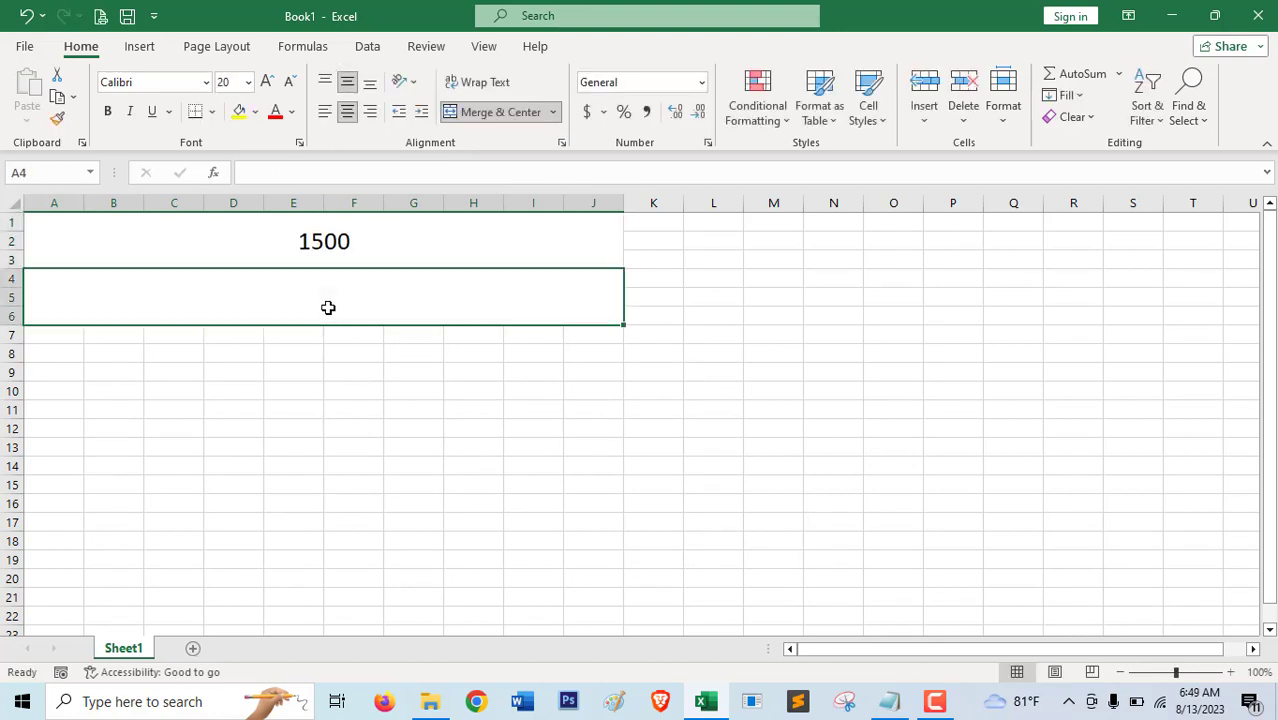
{"action": "left_click", "coordinate": [240, 112]}
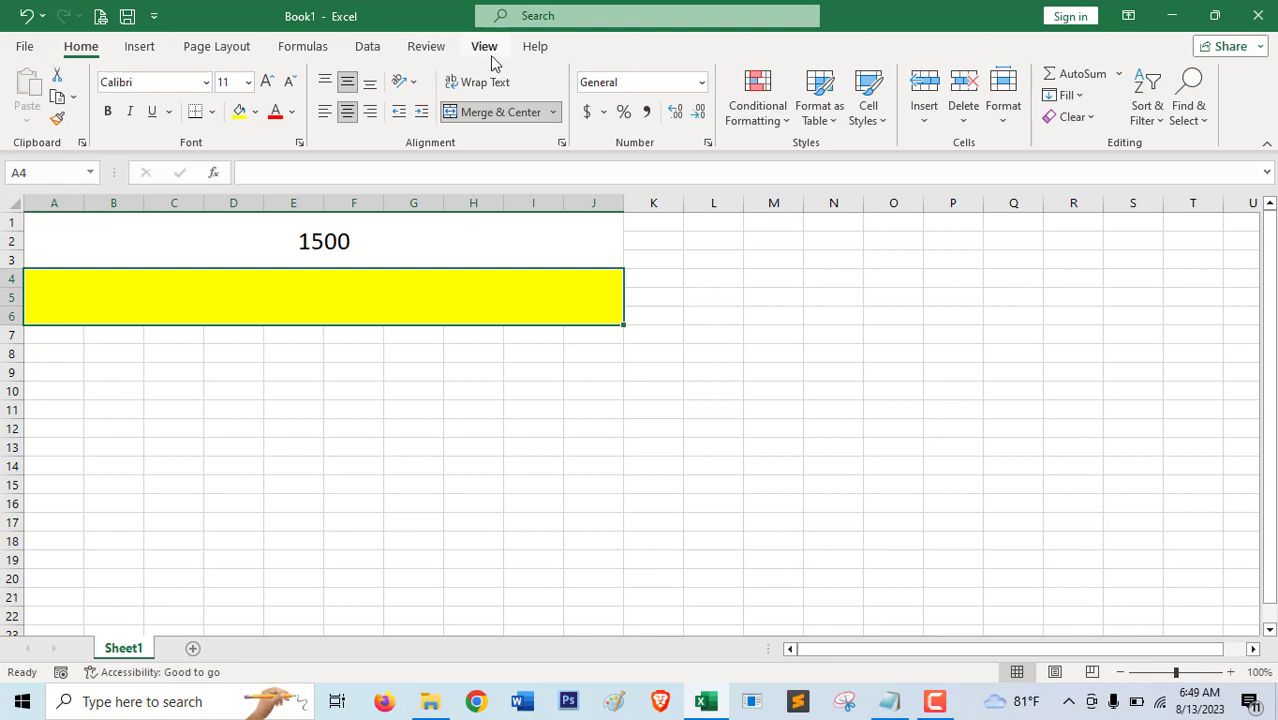
Enable the Developer tab in the ribbon customization options
{"action": "right_click", "coordinate": [537, 52]}
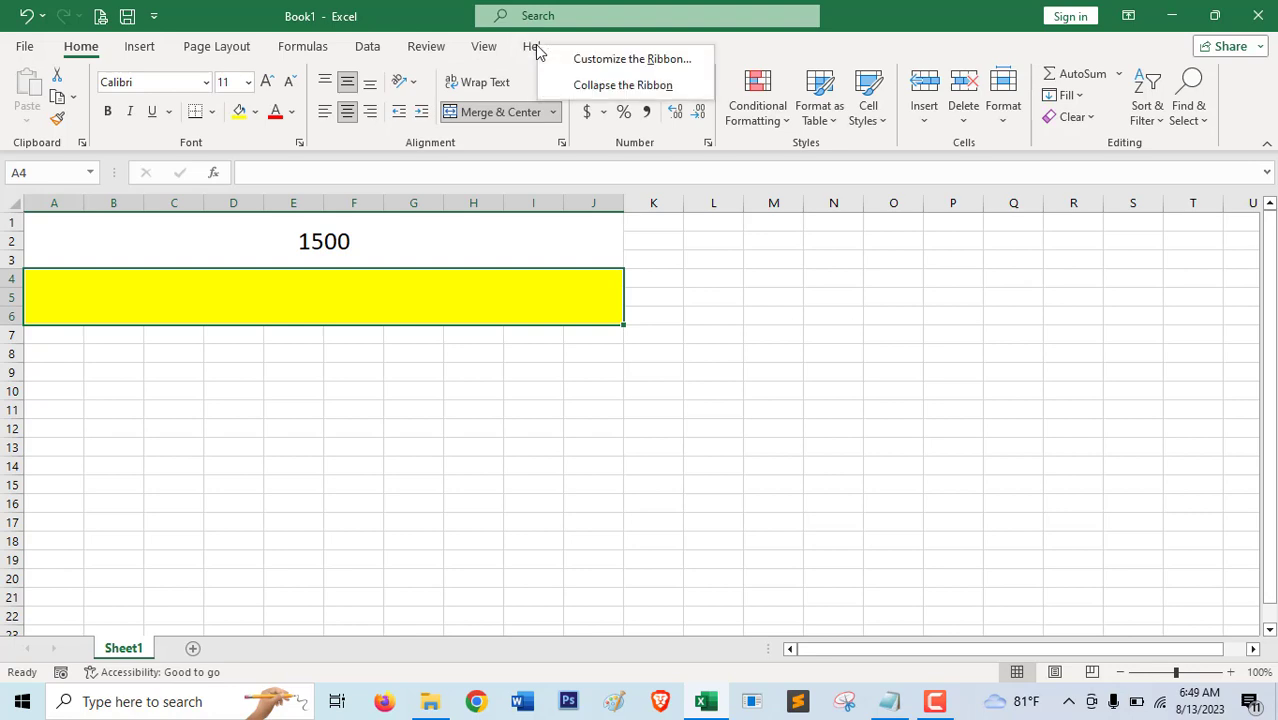
{"action": "left_click", "coordinate": [617, 62]}
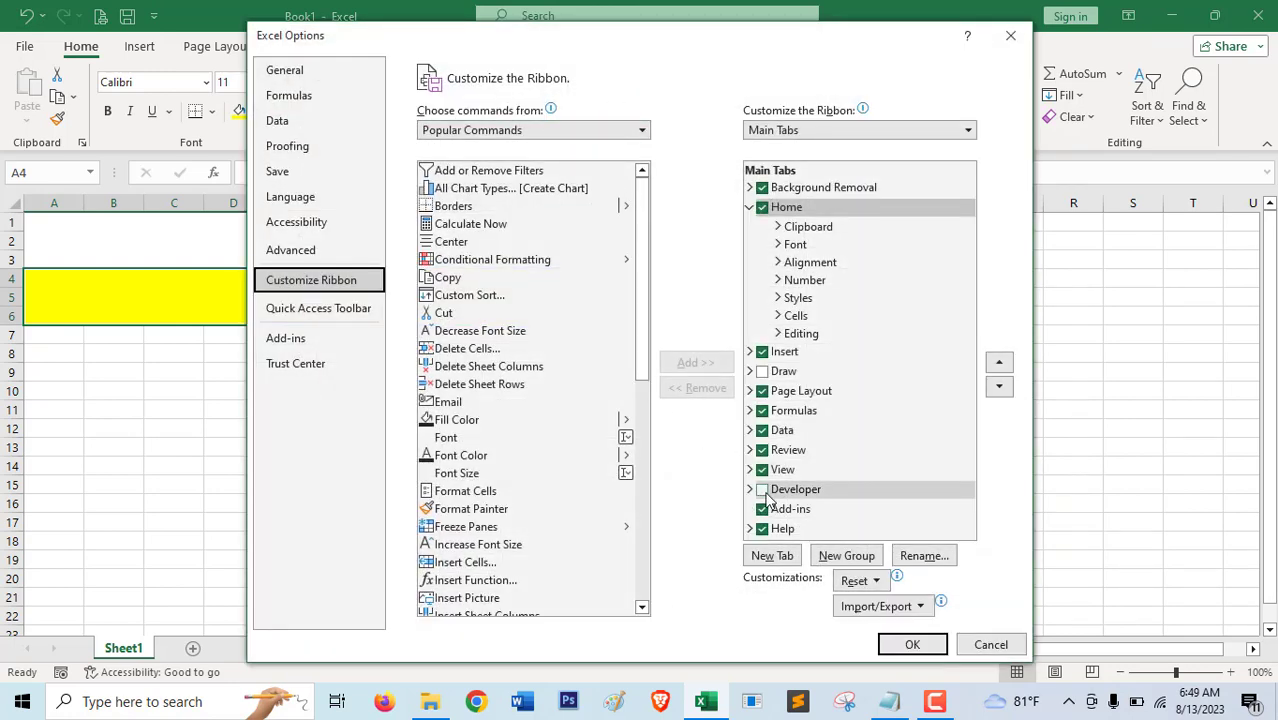
{"action": "left_click", "coordinate": [763, 490]}
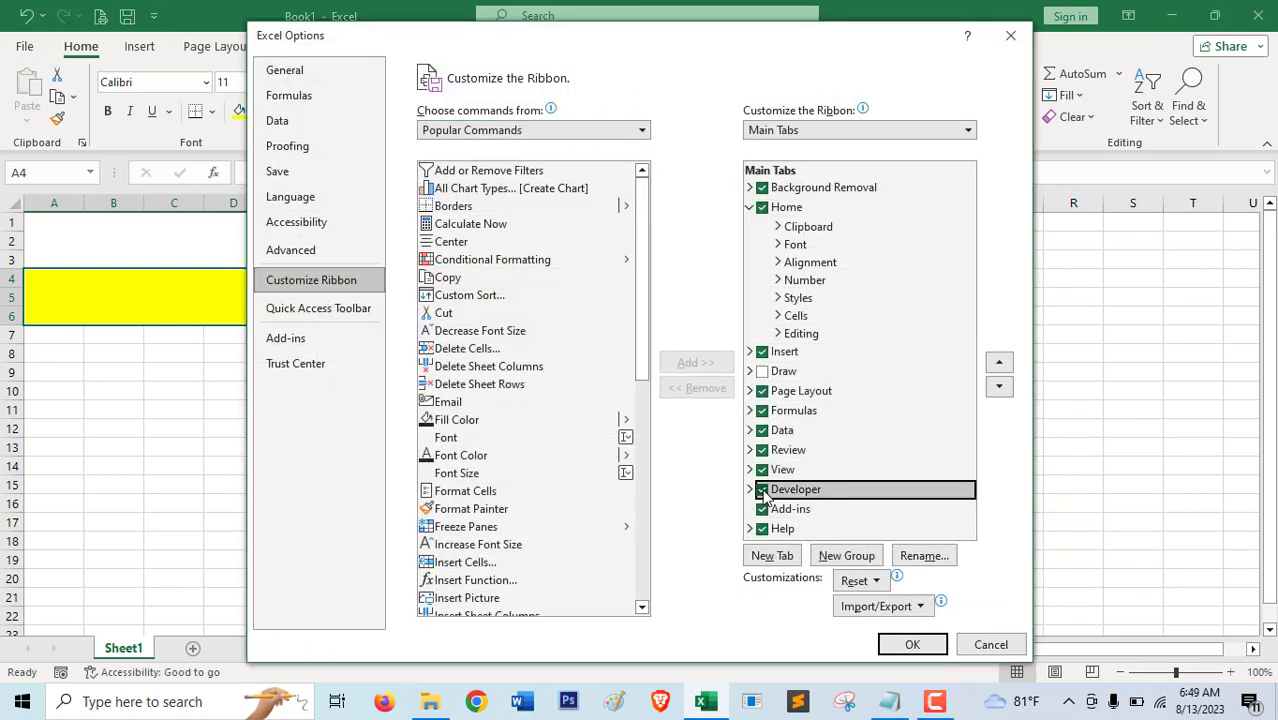
{"action": "left_click", "coordinate": [908, 648]}
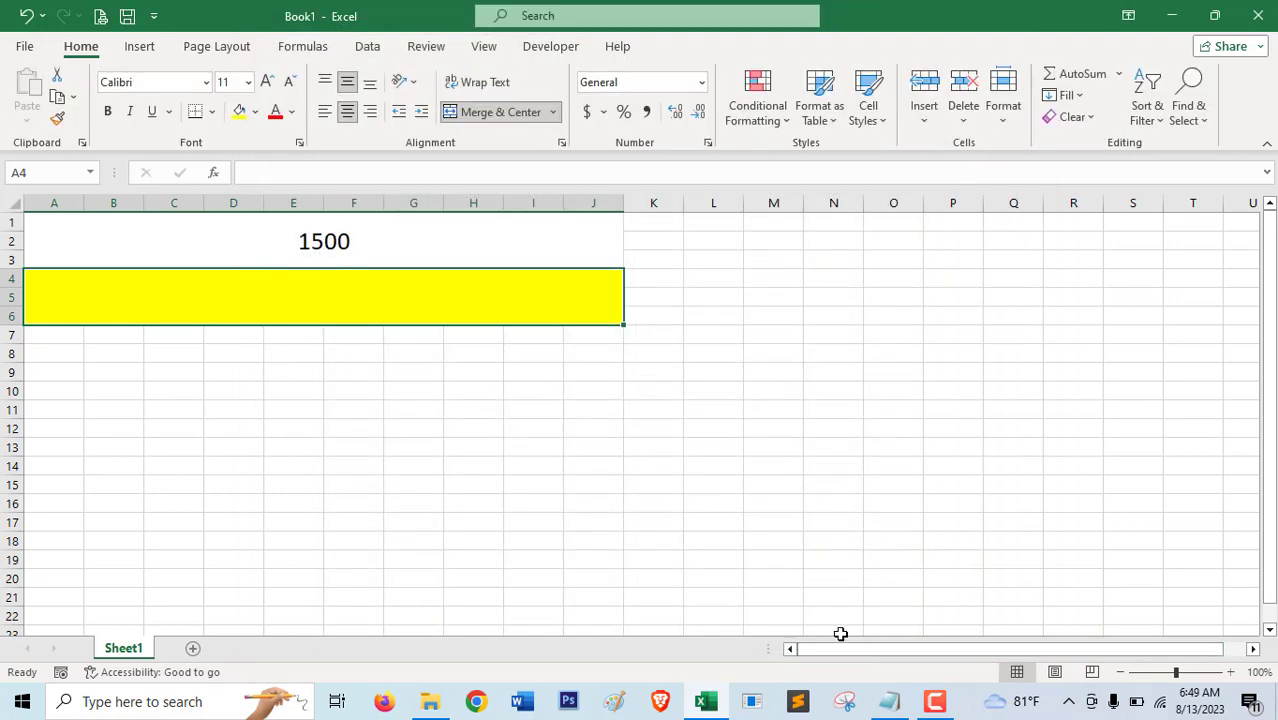
Insert a new module in the Visual Basic editor and paste the copied SpellTaka function code into it
{"action": "left_click", "coordinate": [555, 47]}
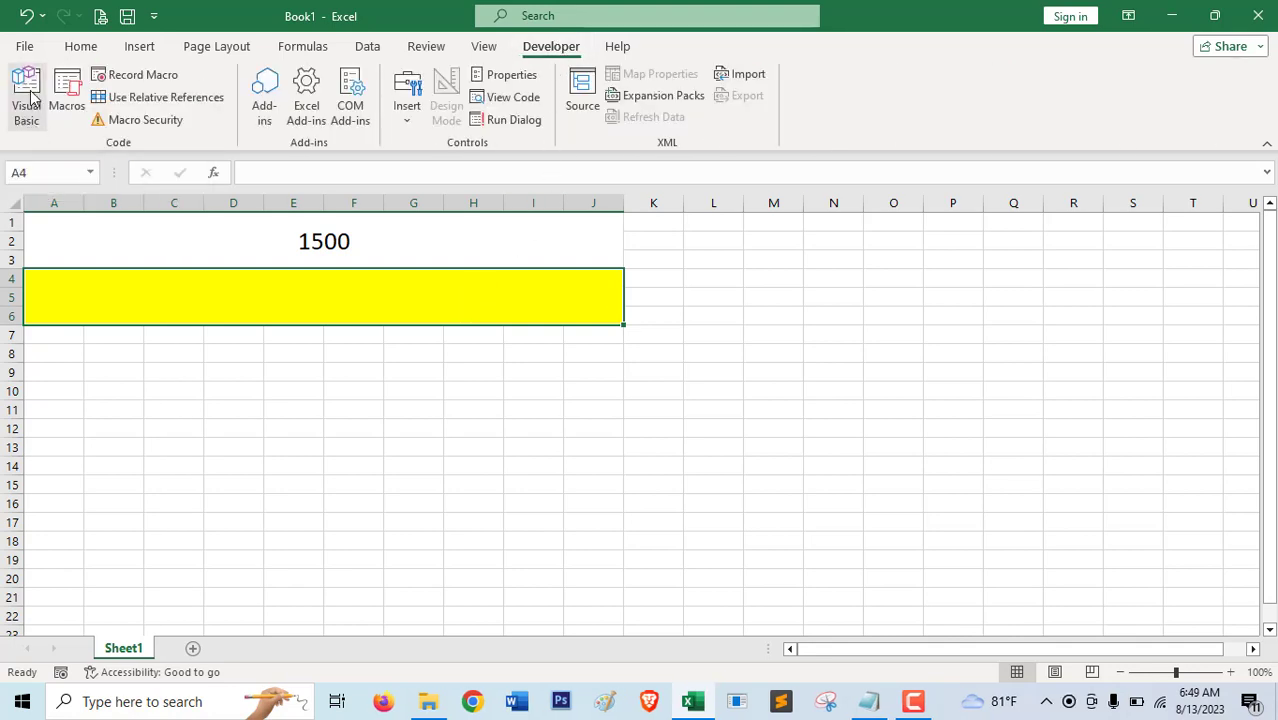
{"action": "left_click", "coordinate": [29, 97]}
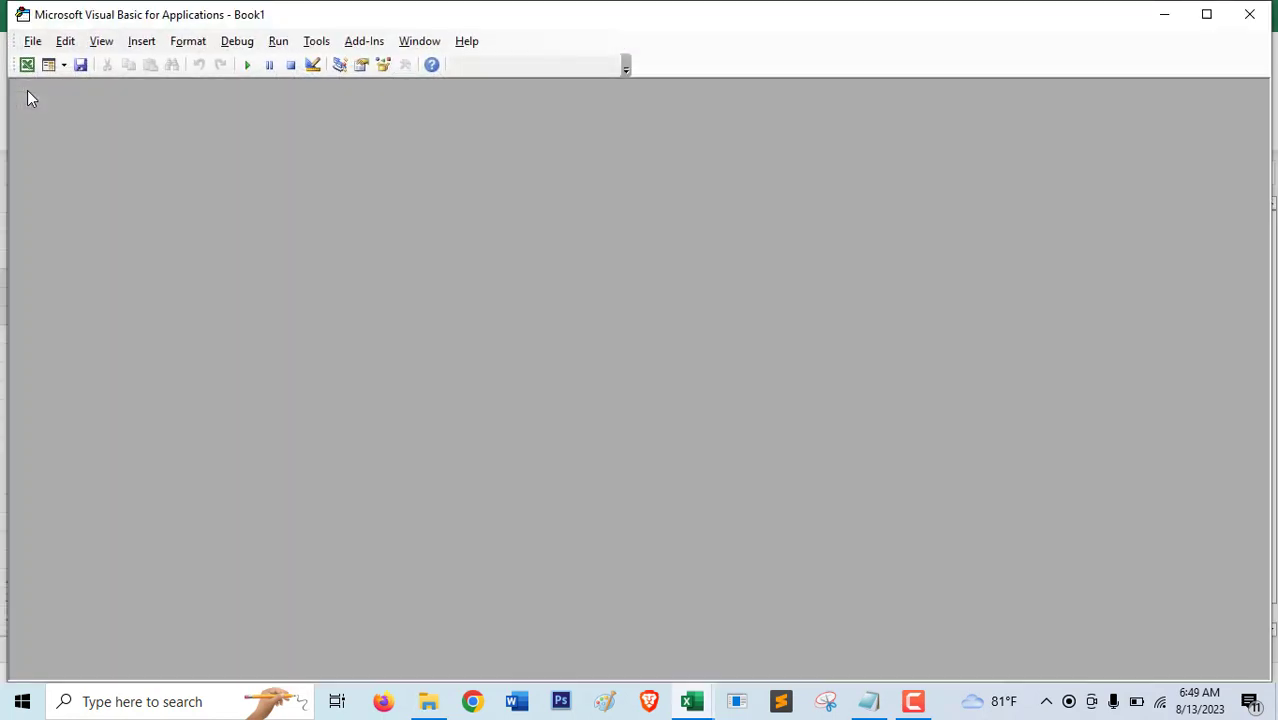
{"action": "left_click", "coordinate": [140, 42]}
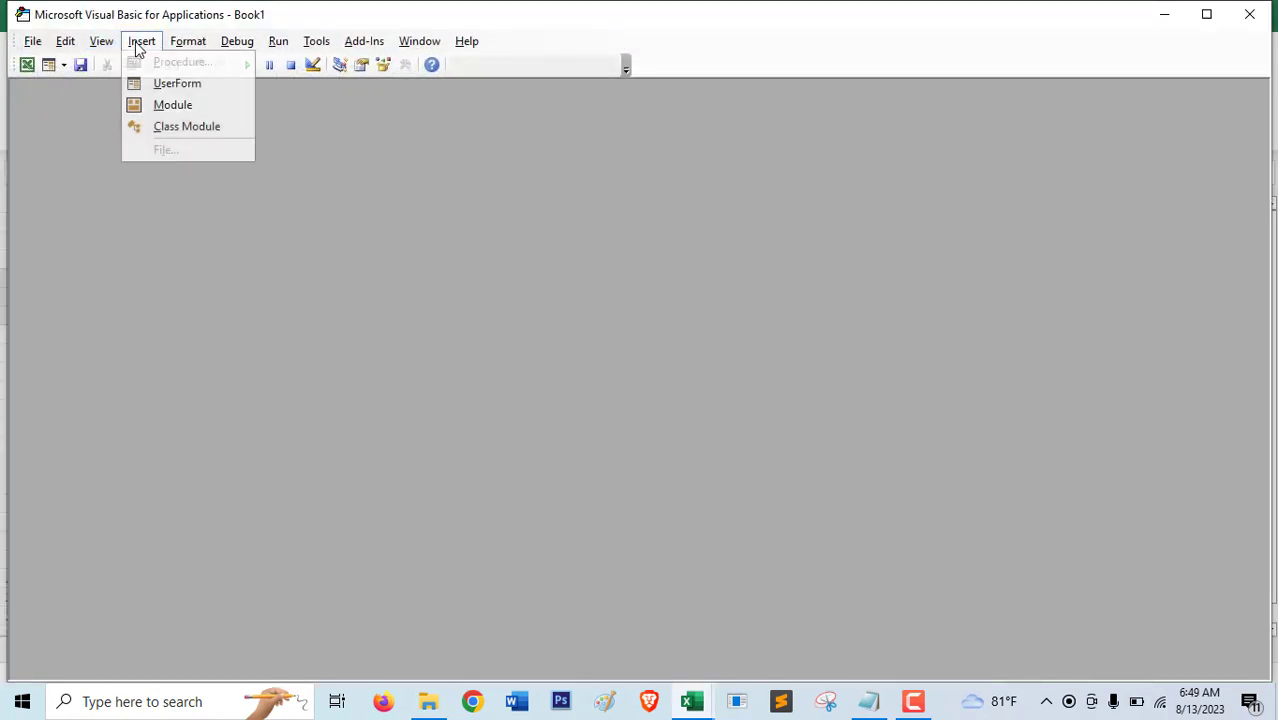
{"action": "left_click", "coordinate": [172, 108]}
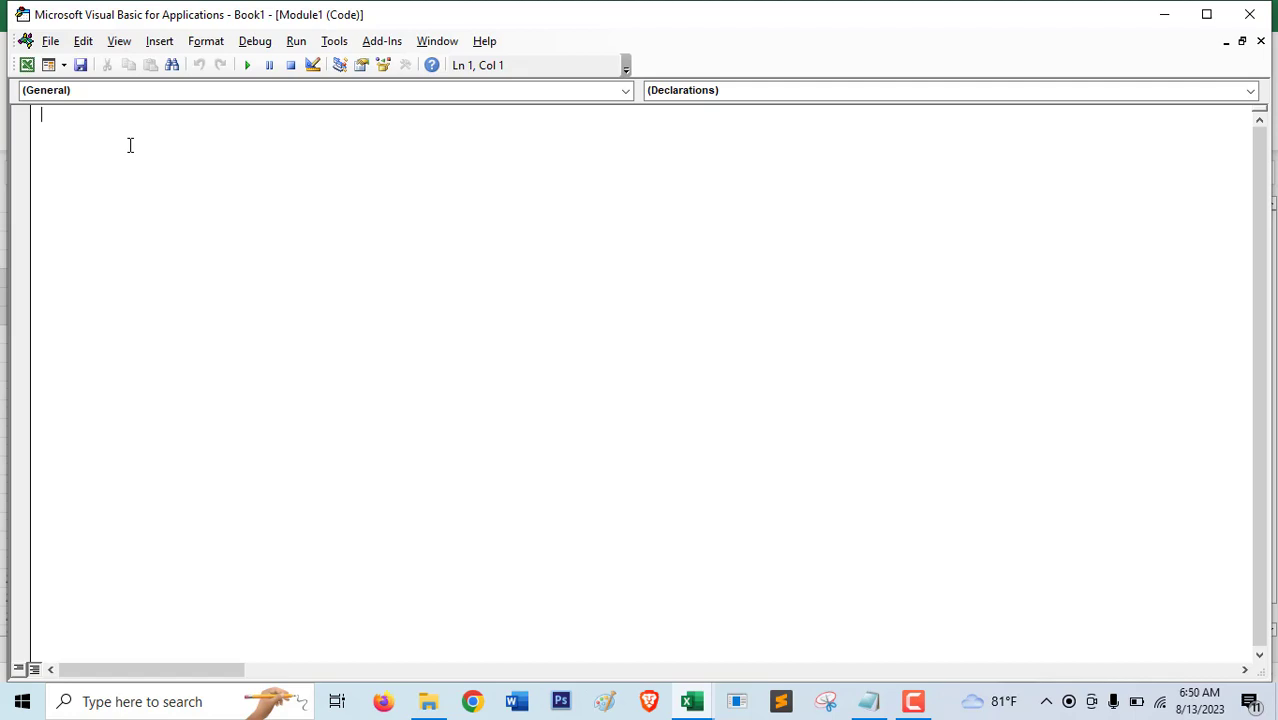
{"action": "right_click", "coordinate": [98, 135]}
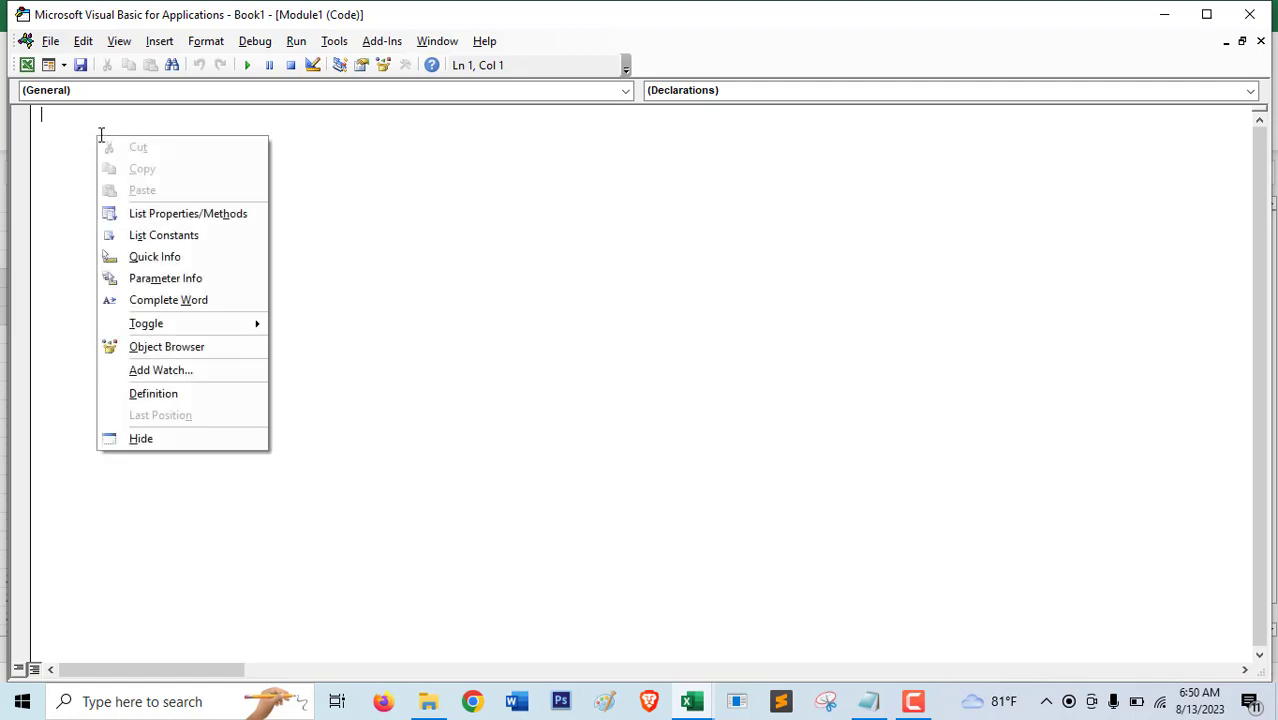
{"action": "left_click", "coordinate": [120, 186]}
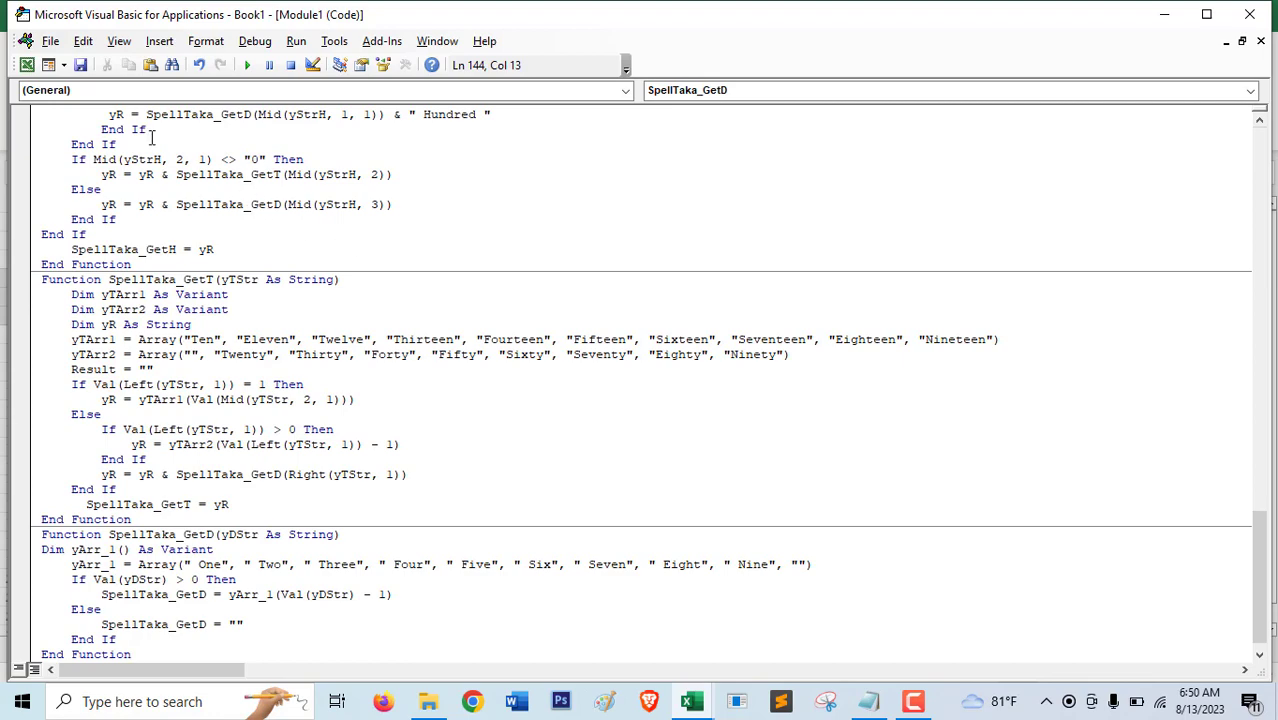
Save the workbook in Documents as Book1 in the Excel Macro-Enabled Workbook format
{"action": "left_click", "coordinate": [81, 66]}
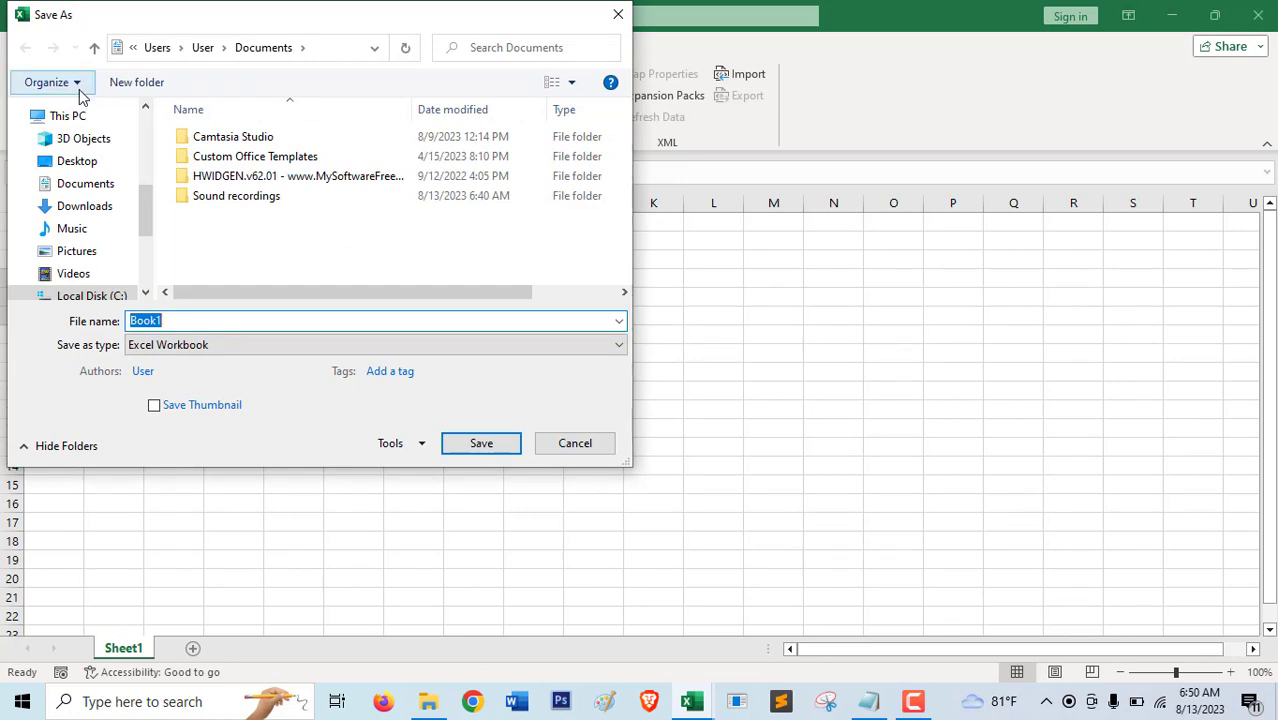
{"action": "left_click", "coordinate": [195, 350]}
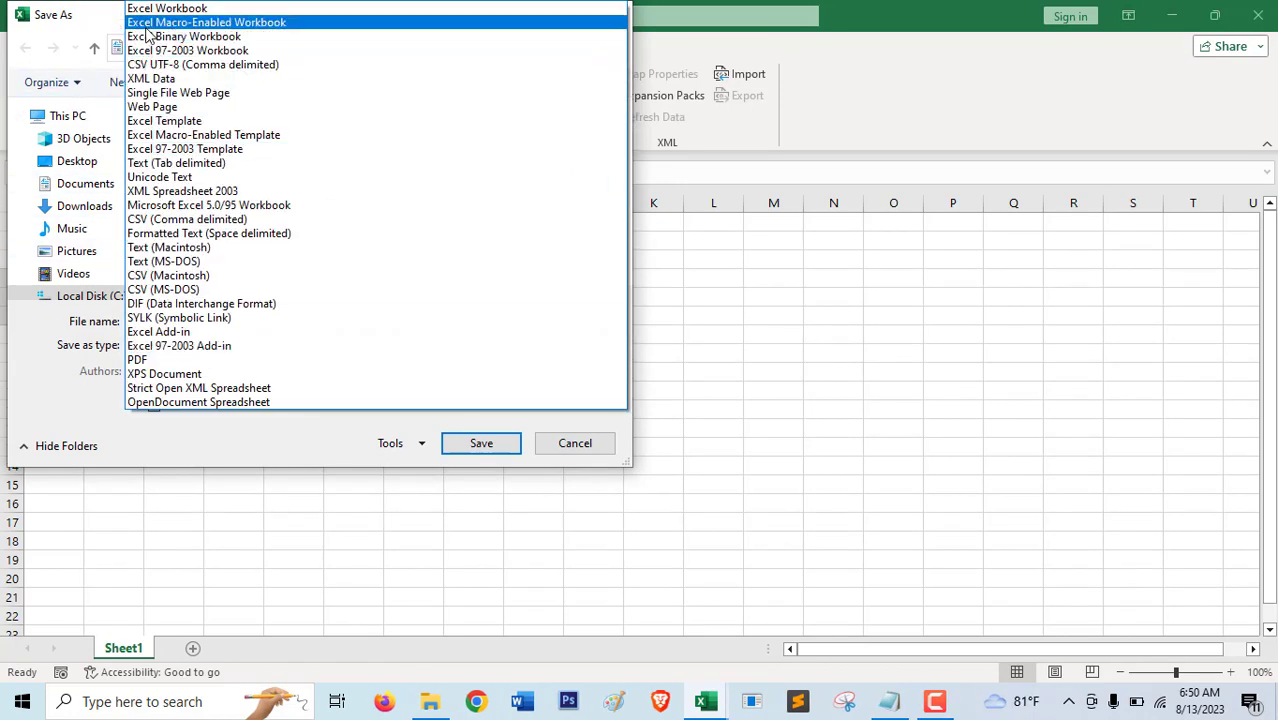
{"action": "left_click", "coordinate": [202, 24]}
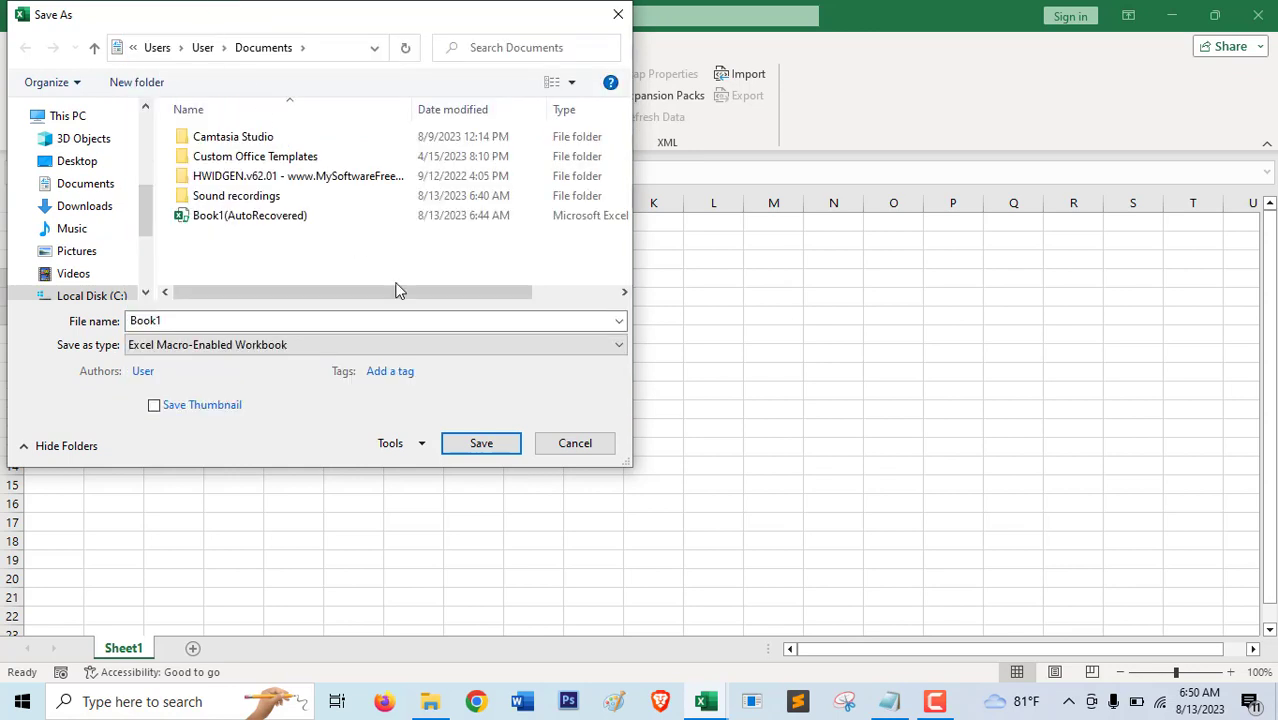
{"action": "left_click", "coordinate": [481, 450]}
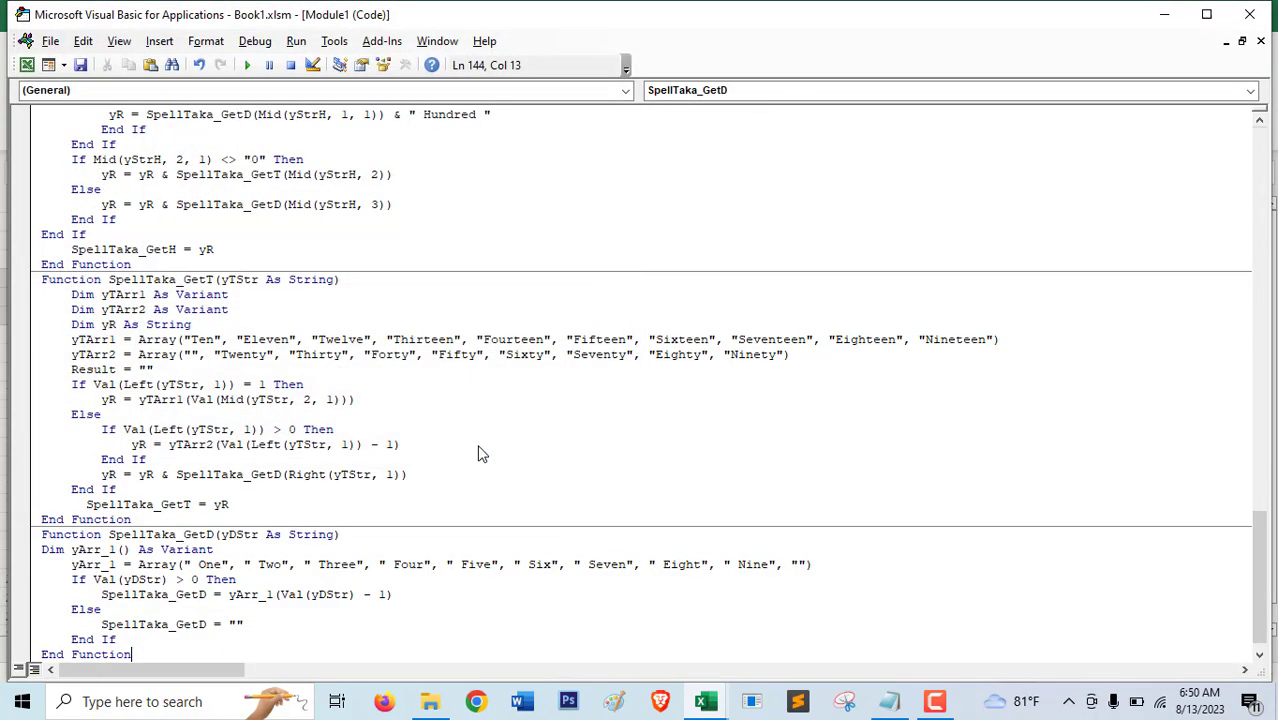
Return to the Book1 worksheet and enter the formula =SpellTaka(A1) in the yellow merged cell A4
{"action": "mouse_move", "coordinate": [706, 701]}
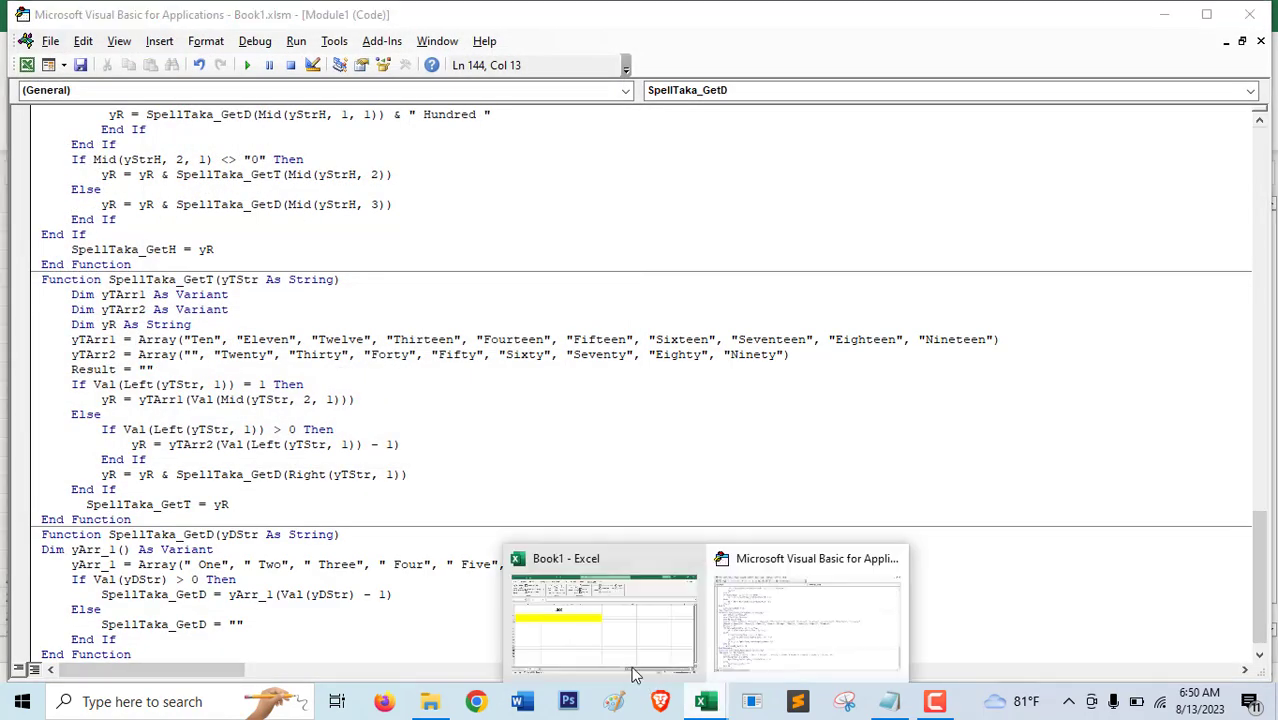
{"action": "left_click", "coordinate": [617, 655]}
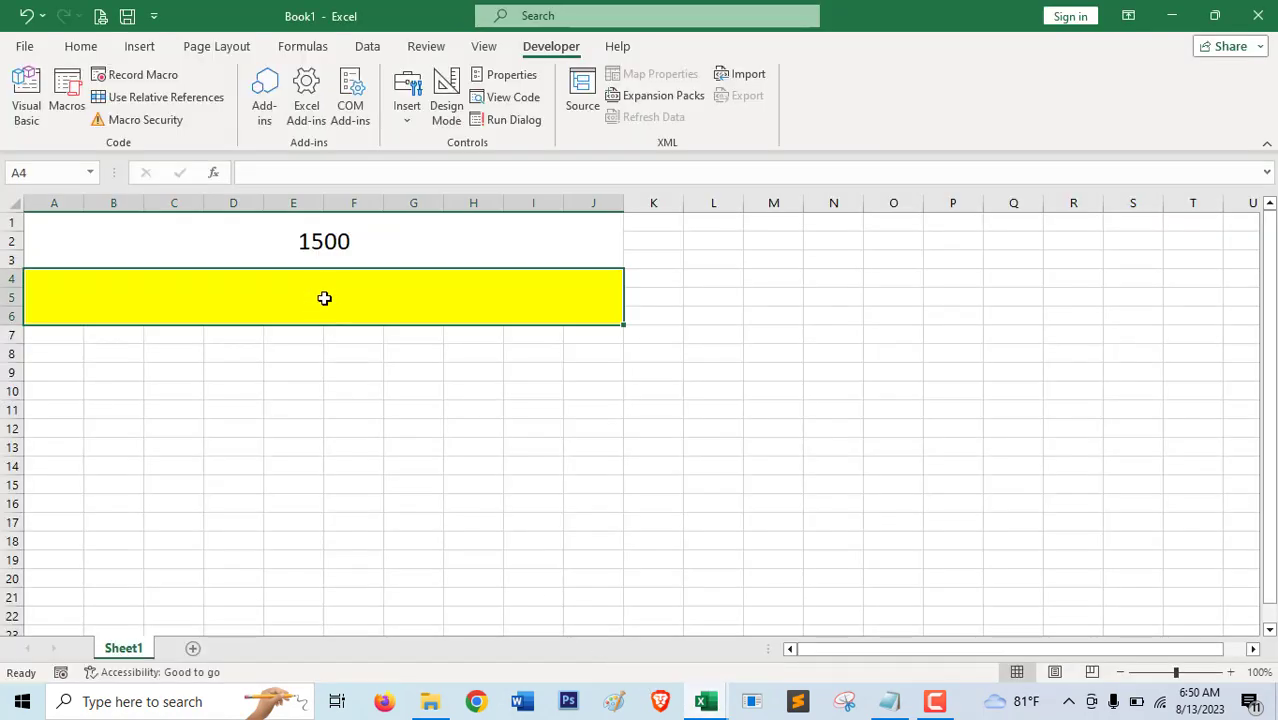
{"action": "type", "text": "=S"}
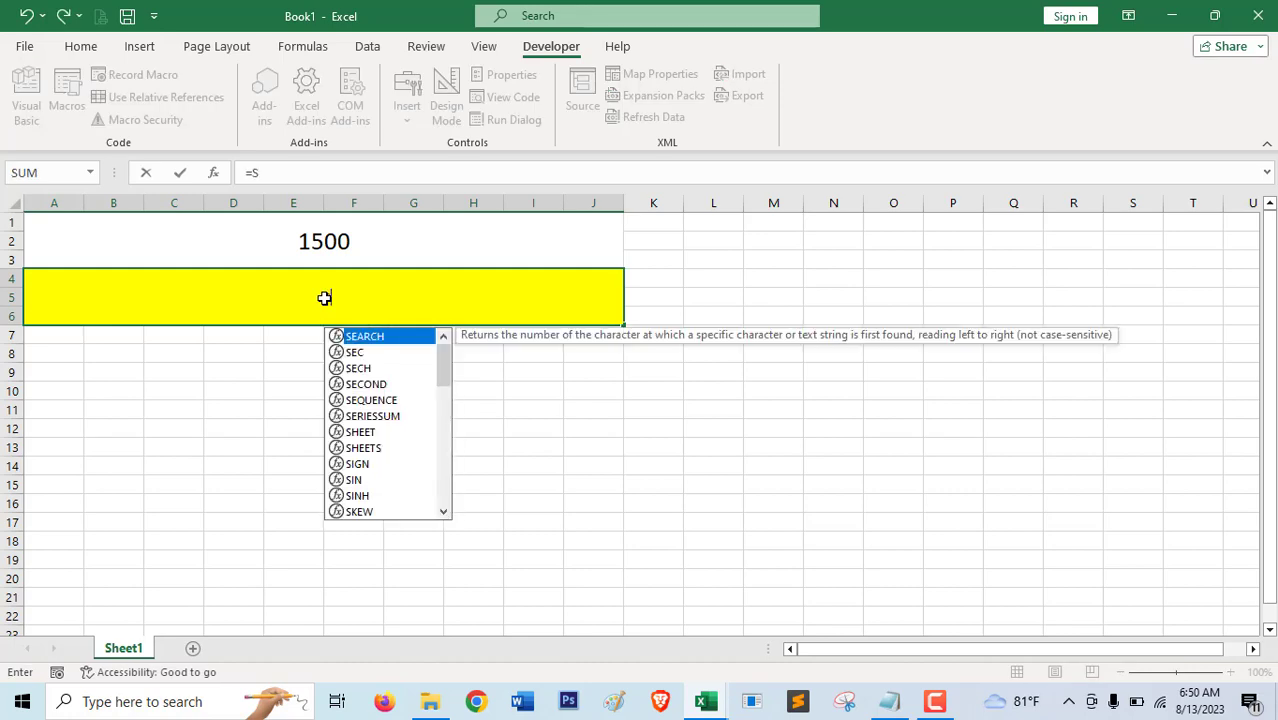
{"action": "type", "text": "P"}
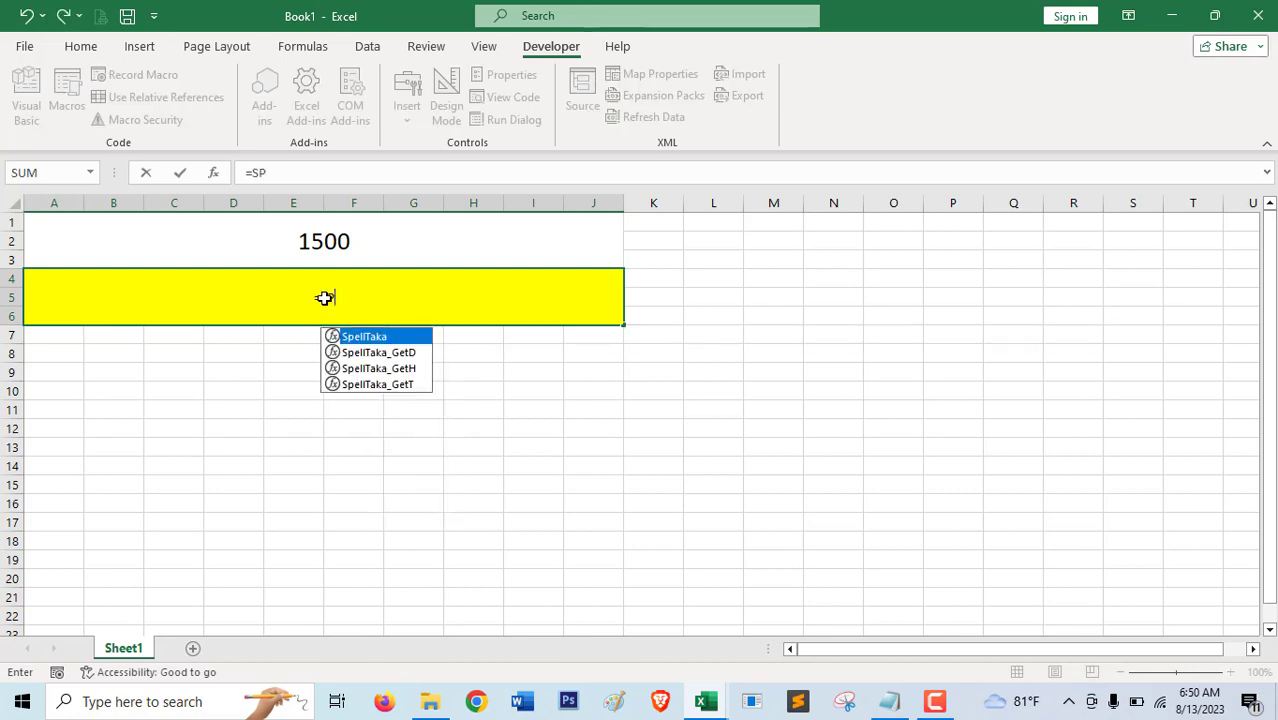
{"action": "double_click", "coordinate": [378, 337]}
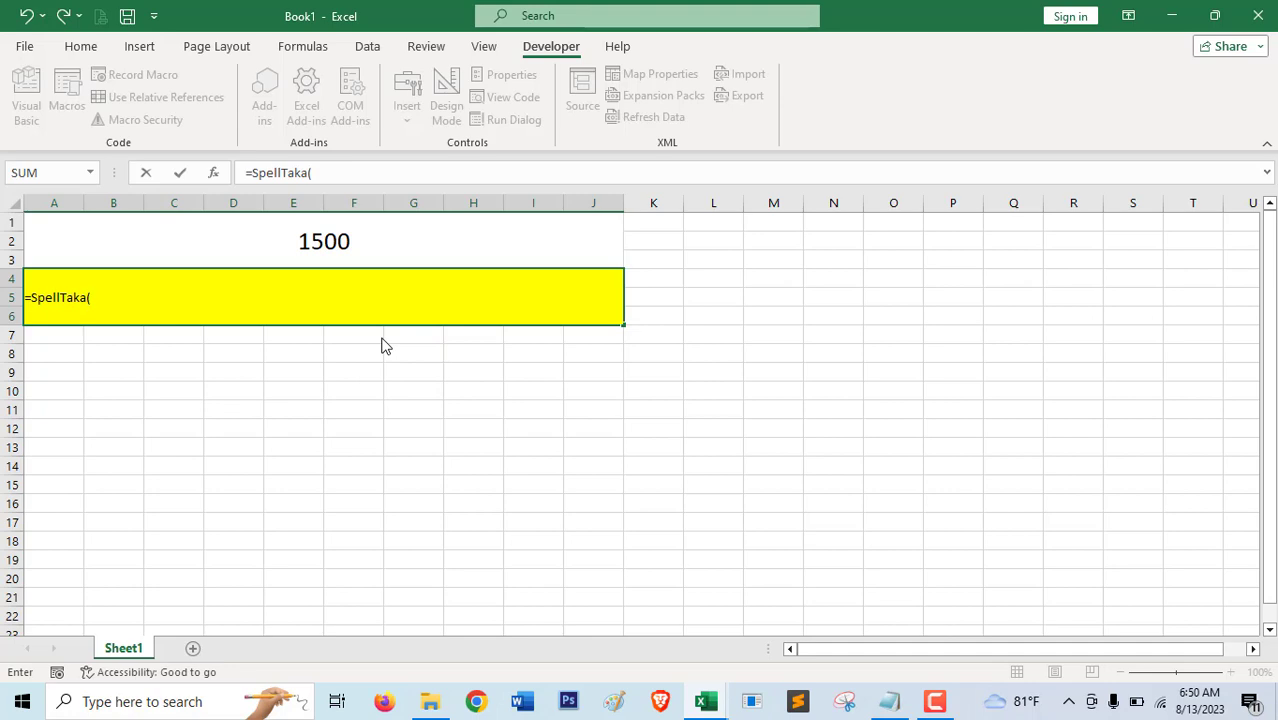
{"action": "left_click", "coordinate": [345, 243]}
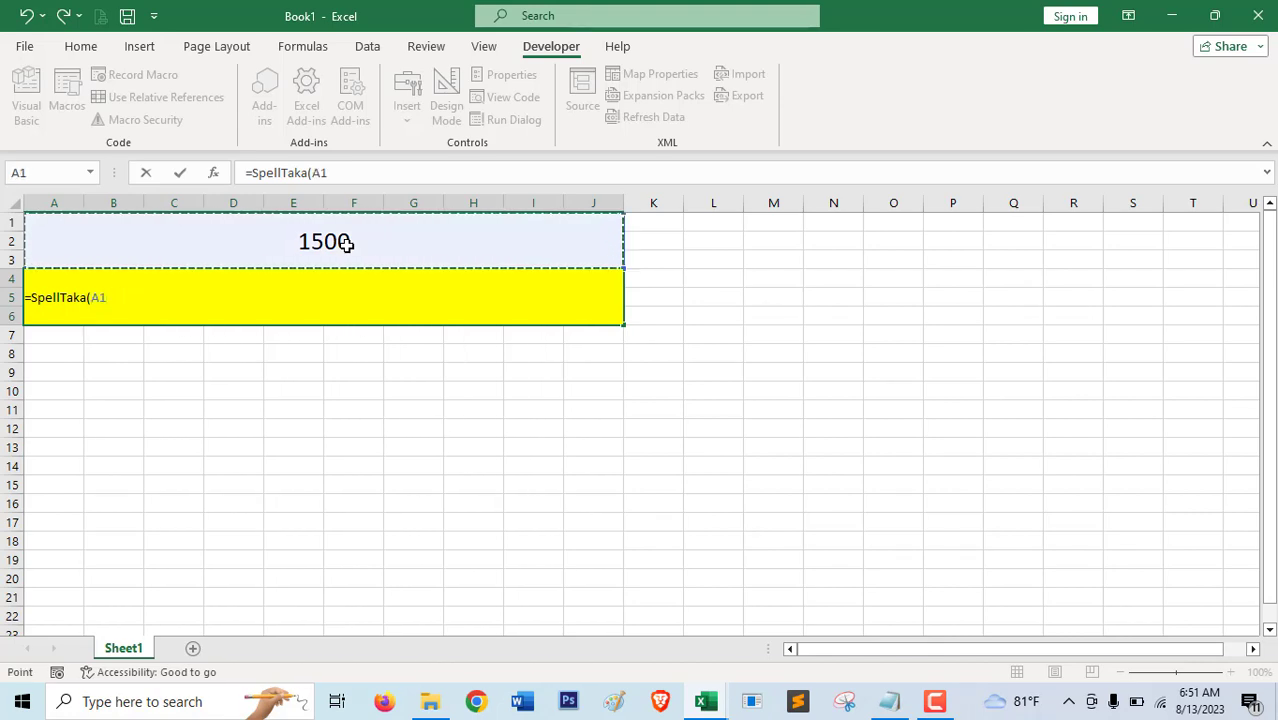
{"action": "type", "text": ")"}
{"action": "key", "text": "Return"}
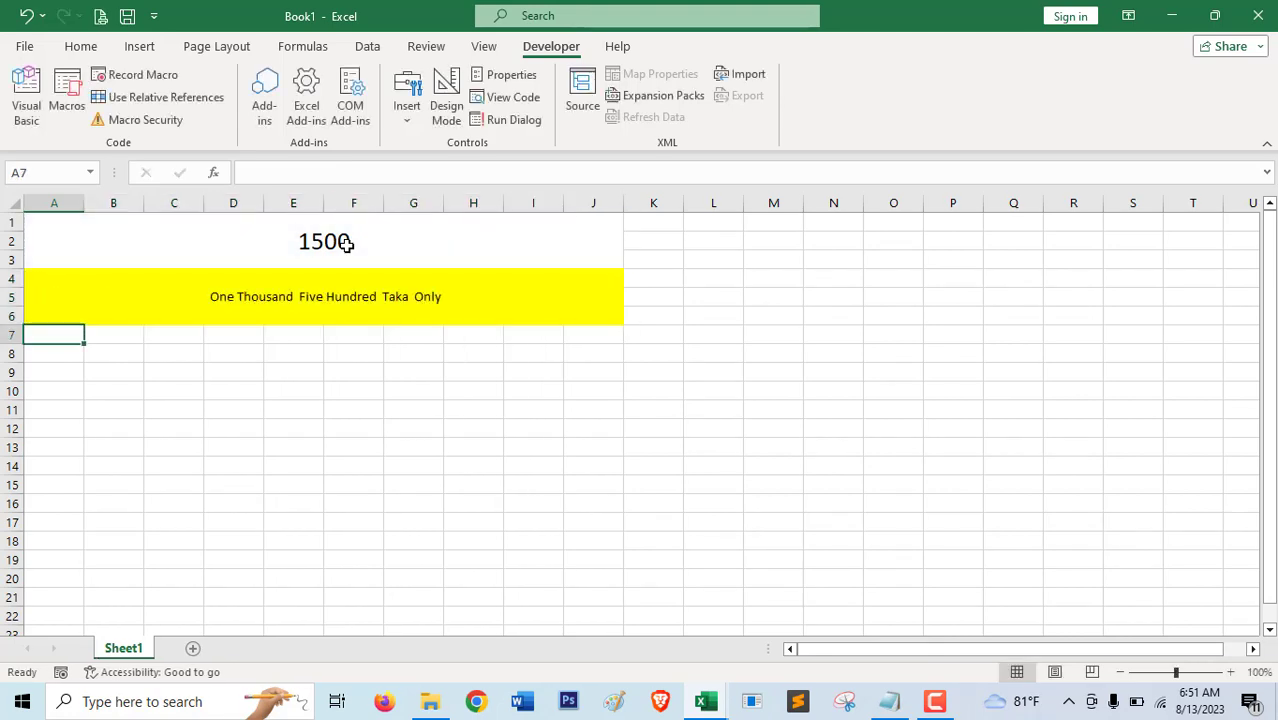
Format the amount in words in cell A4 as bold with font size 20
{"action": "left_click", "coordinate": [348, 300]}
{"action": "left_click", "coordinate": [84, 47]}
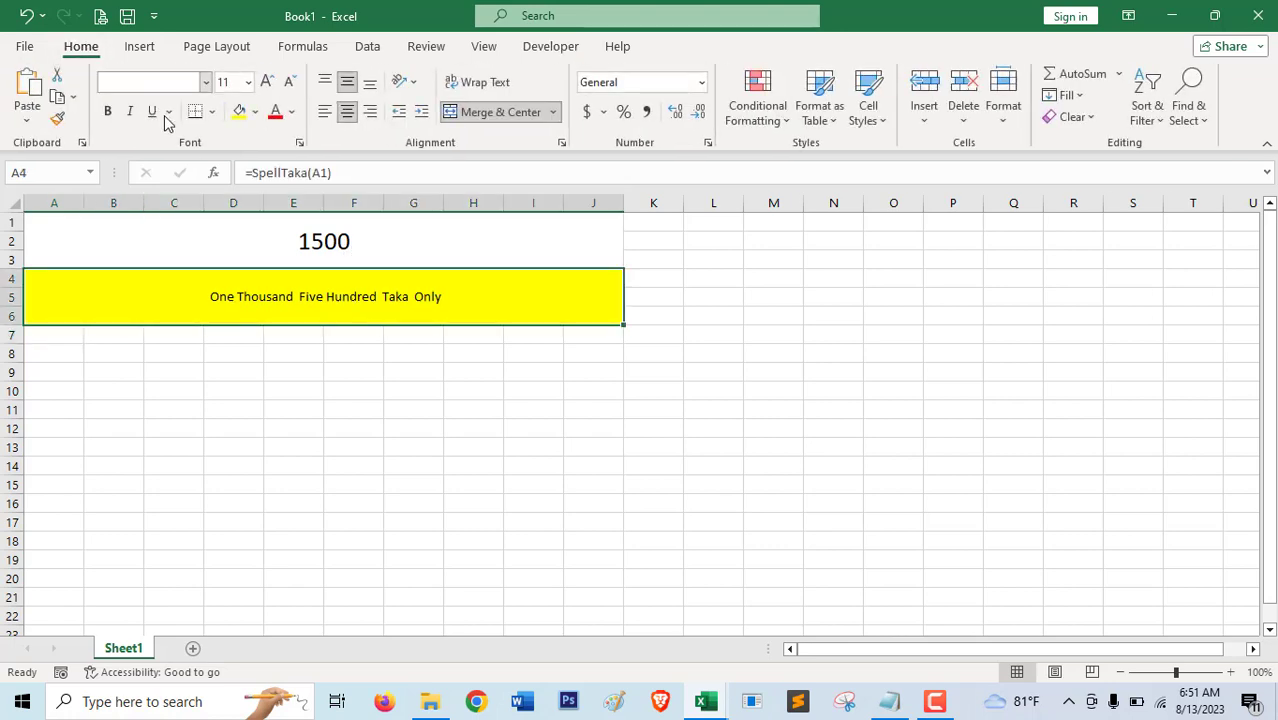
{"action": "left_click", "coordinate": [267, 82]}
{"action": "key", "text": "ctrl+b"}
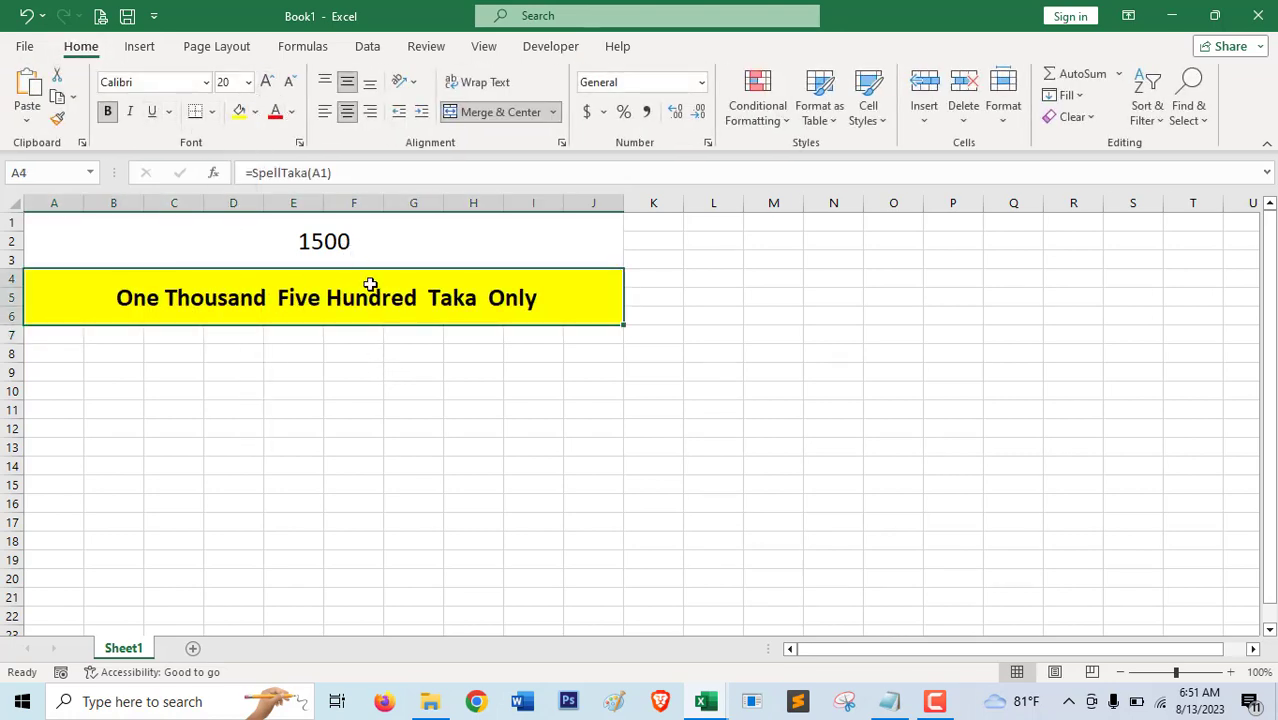
Change the amount in merged cell A1 to 2300 to test the SpellTaka formula
{"action": "left_click", "coordinate": [331, 244]}
{"action": "type", "text": "2300"}
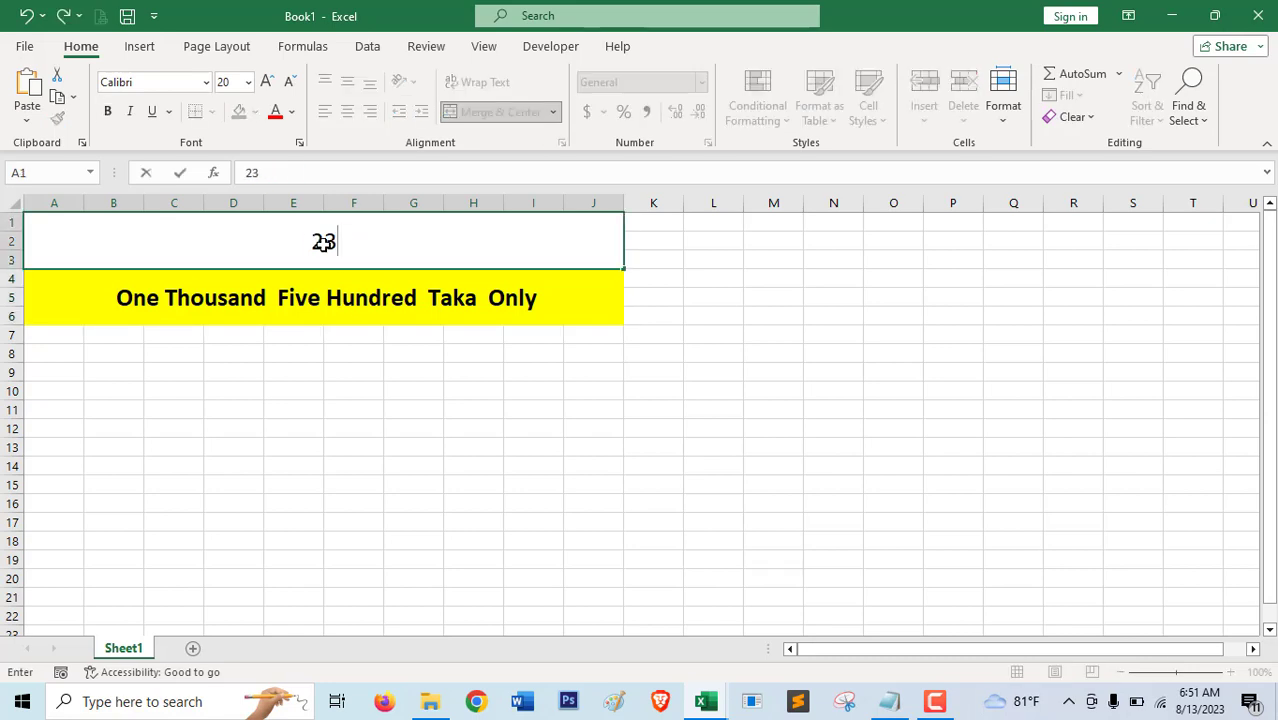
{"action": "left_click", "coordinate": [380, 395]}
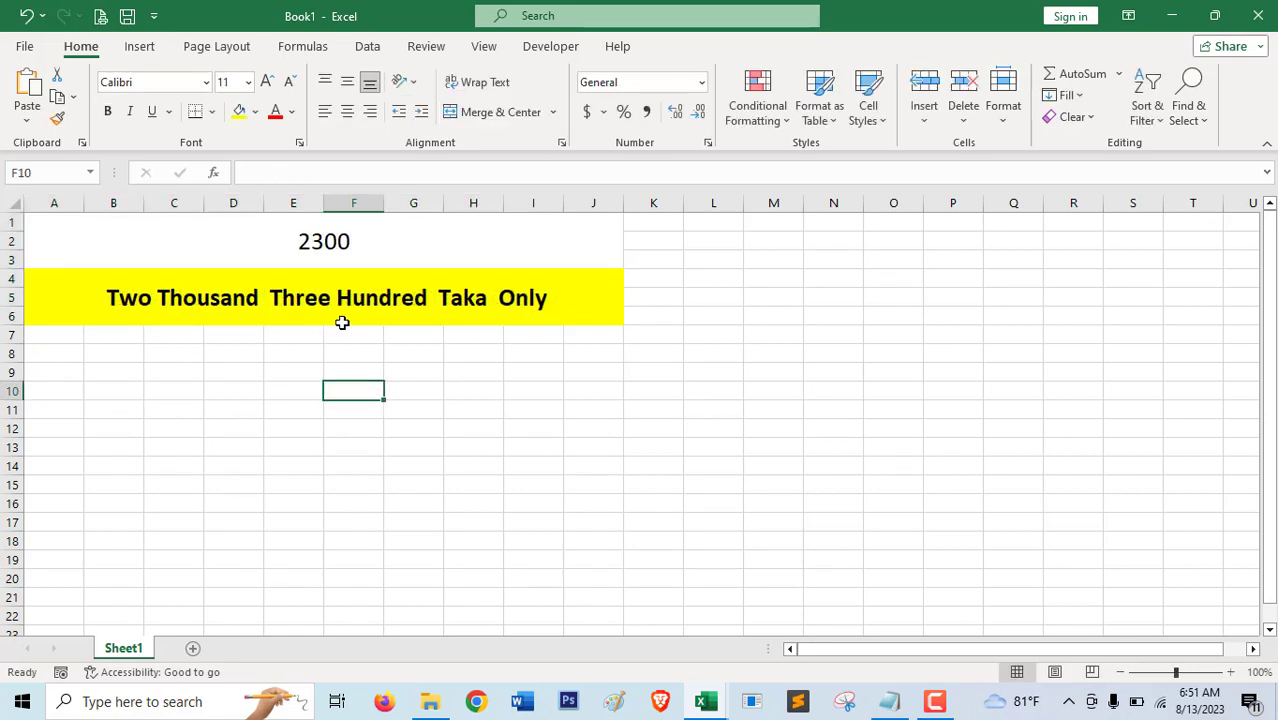